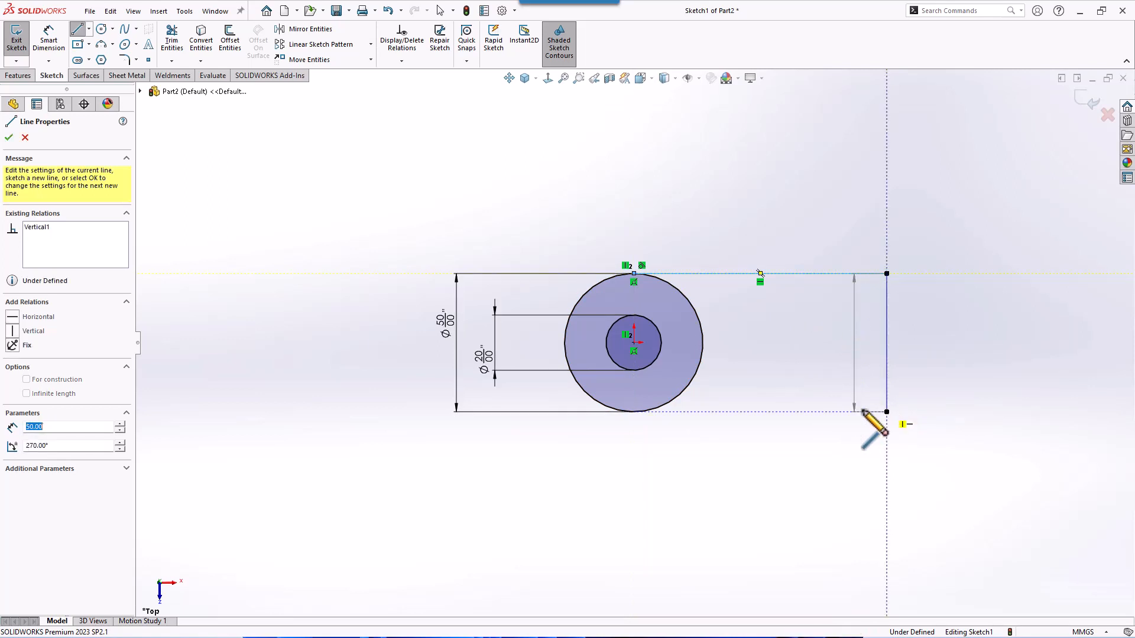
- Finish the outline with a 50 mm vertical end line and a lower horizontal line about 91 mm long, tangent to the large circle
click(887, 412)
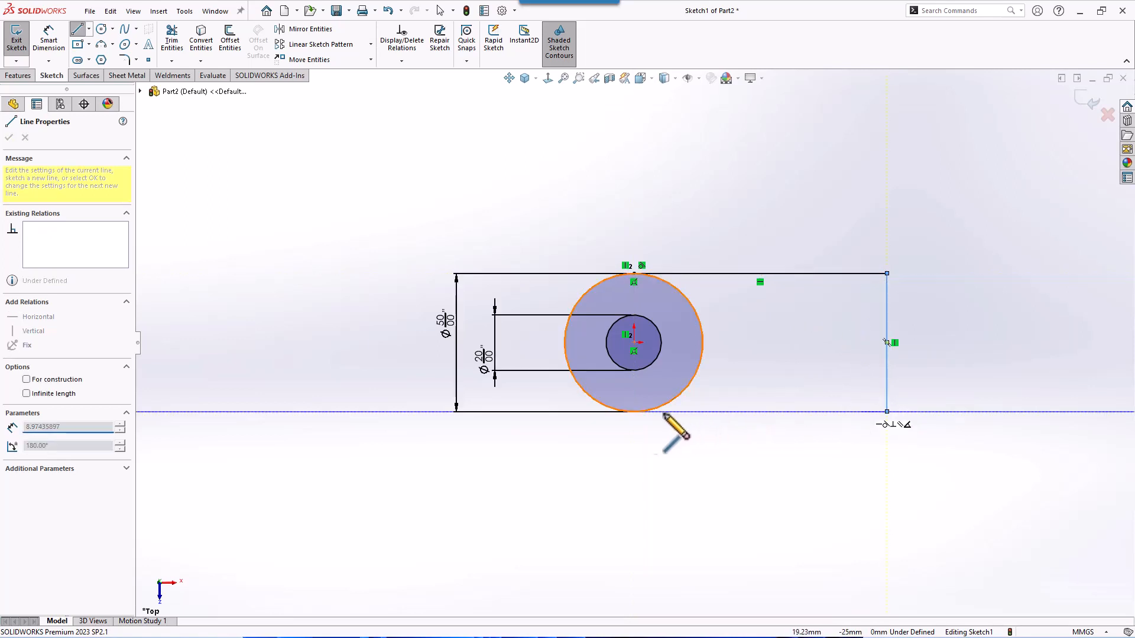
click(634, 412)
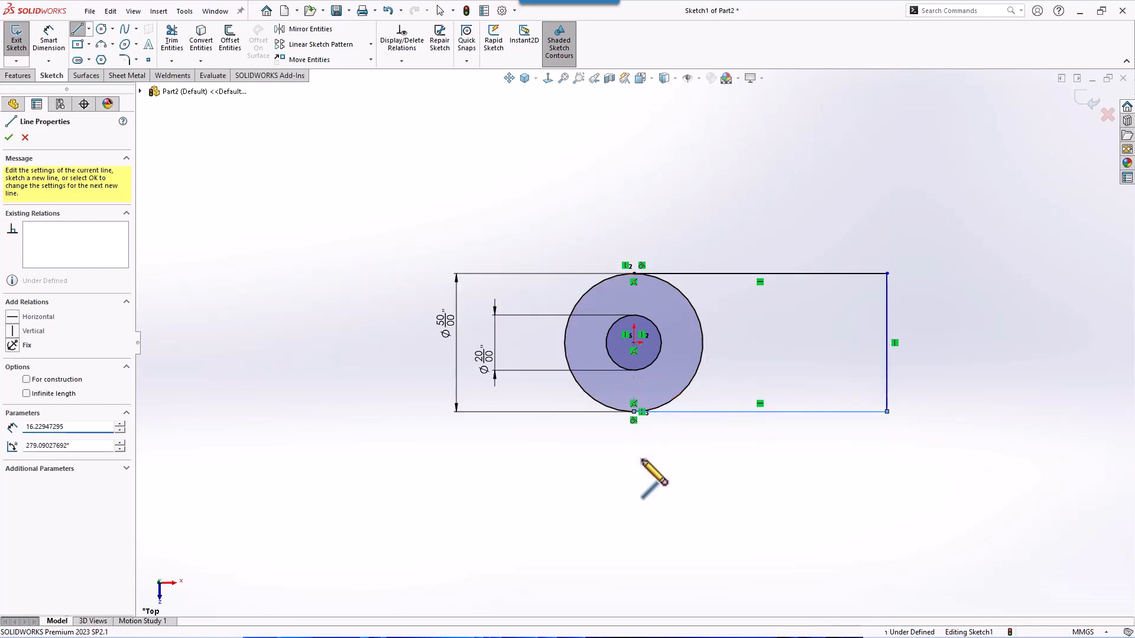
key(Escape)
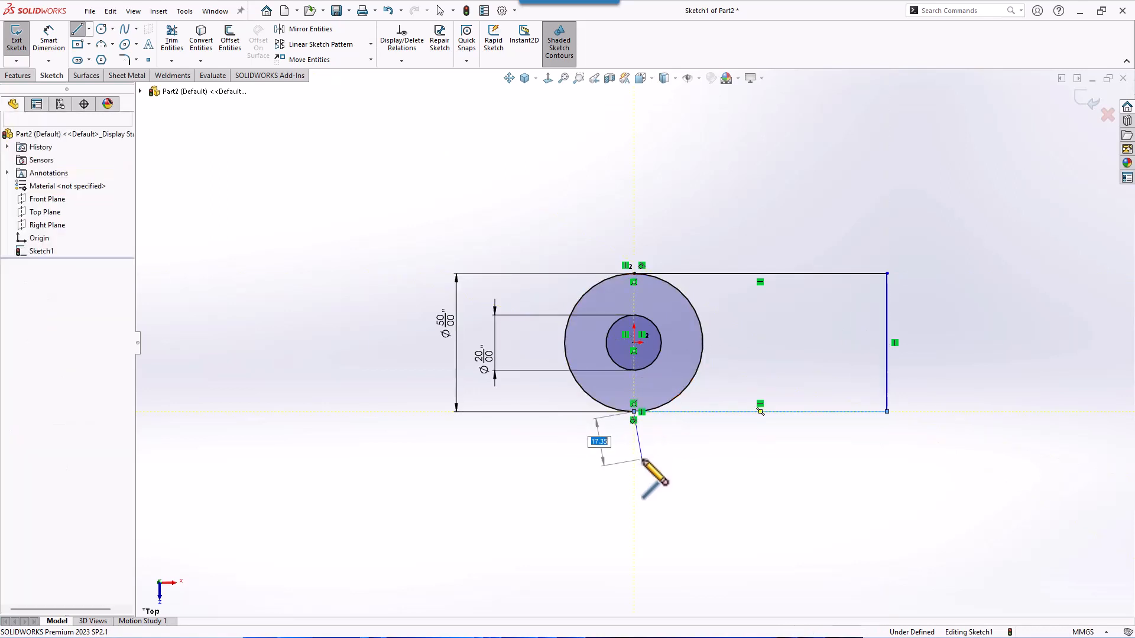
- Dimension the outline's upper horizontal line to 65 mm
right_drag(694, 494, 690, 452)
click(738, 274)
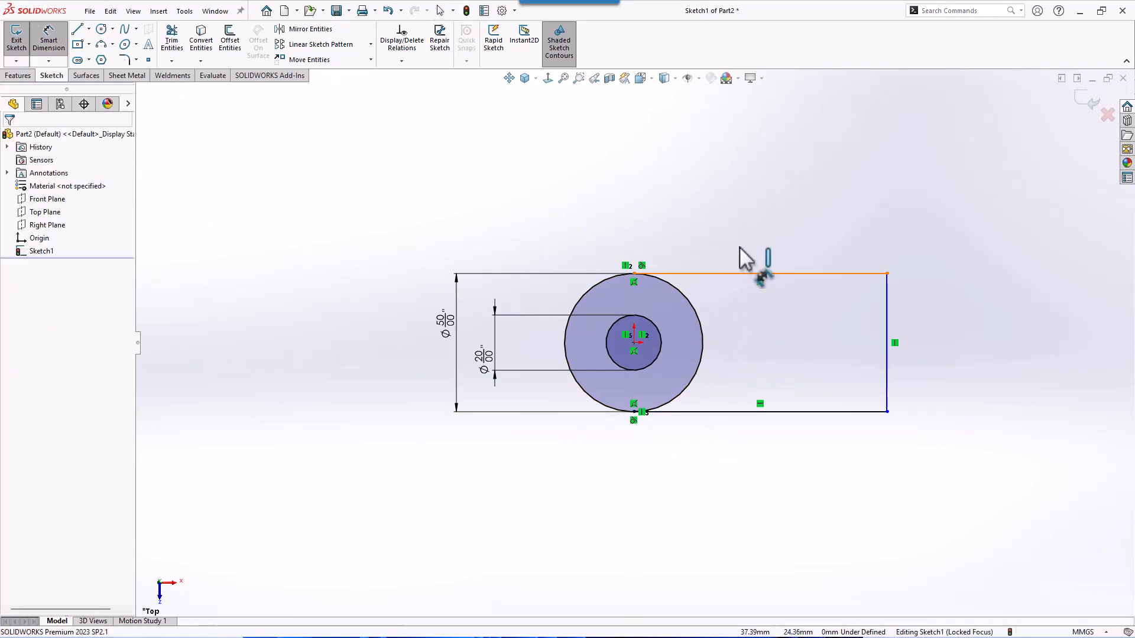
click(742, 238)
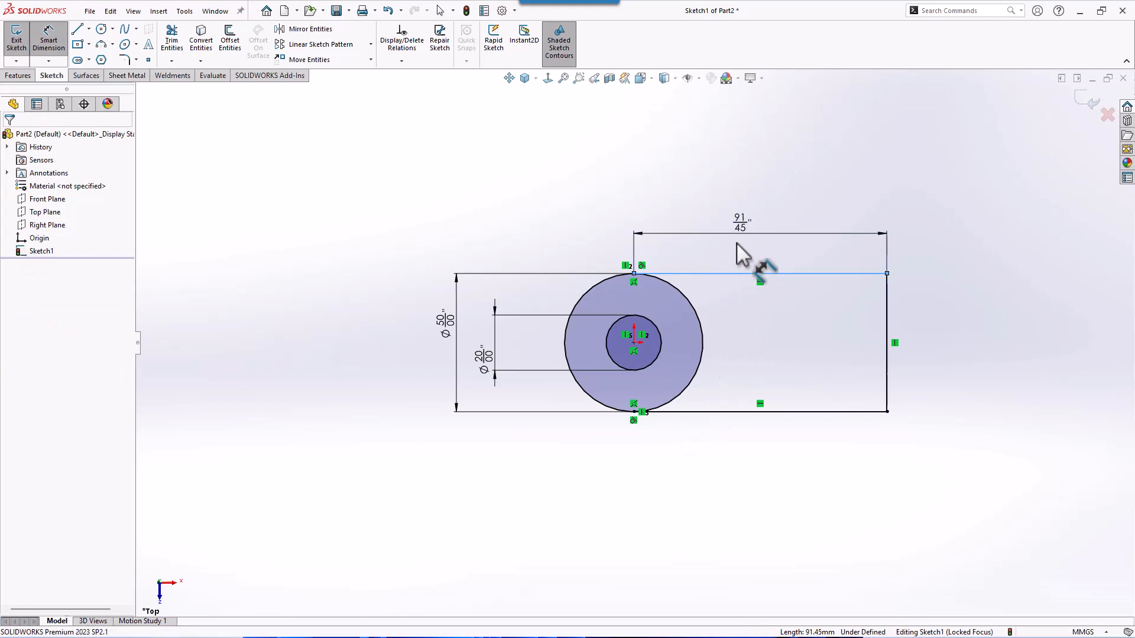
text(65)
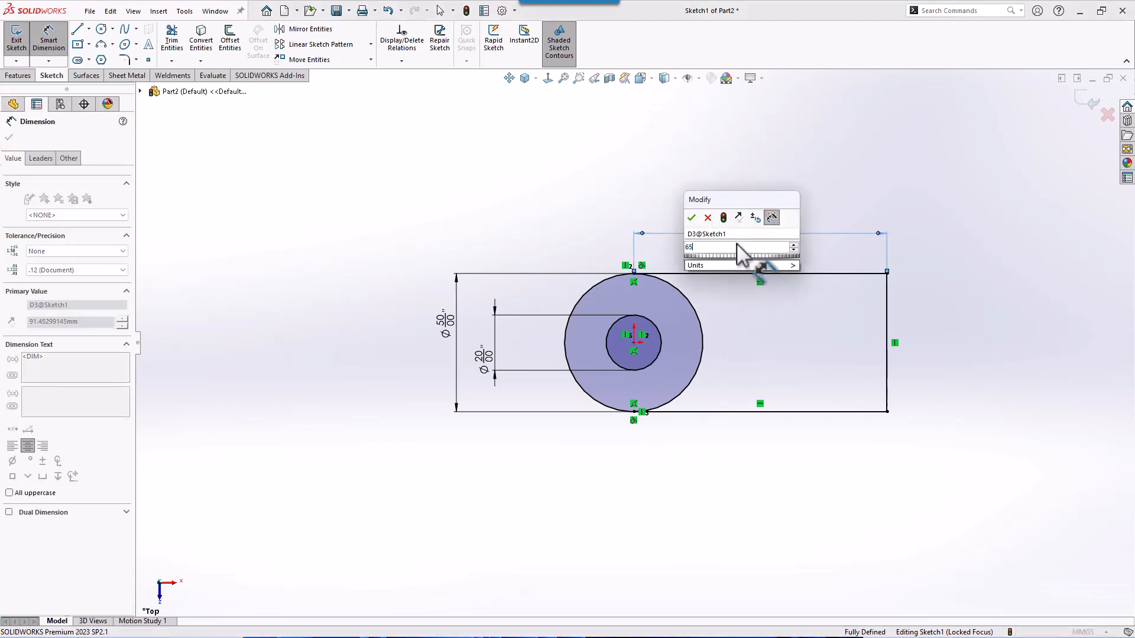
key(Return)
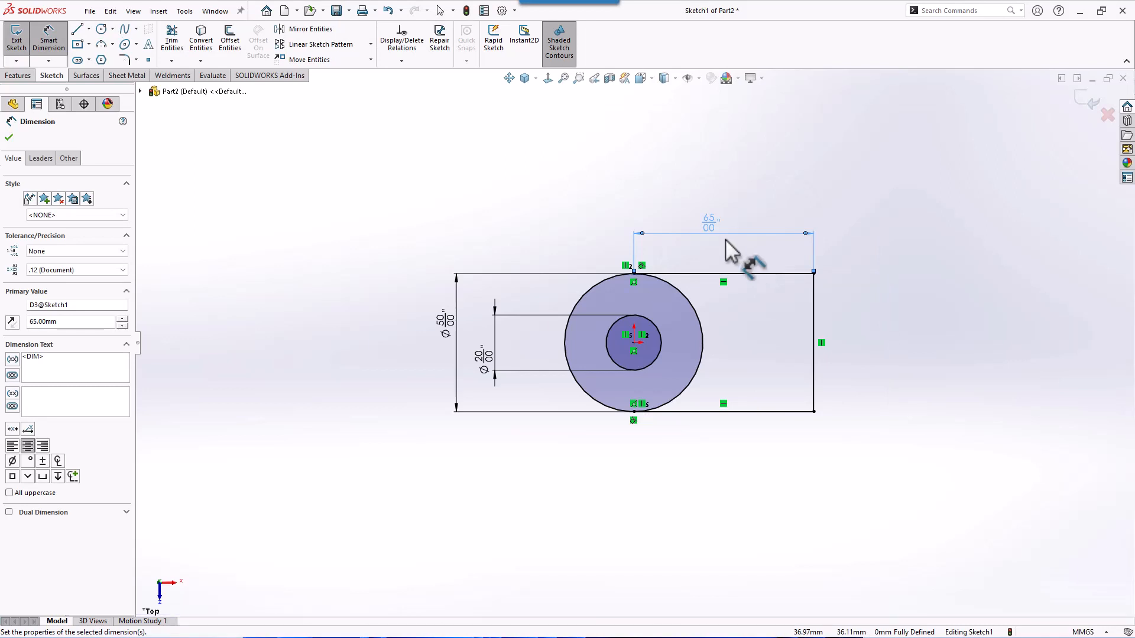
- Sketch a corner rectangle about 31 by 29 mm inward from the outline's vertical end line
click(89, 45)
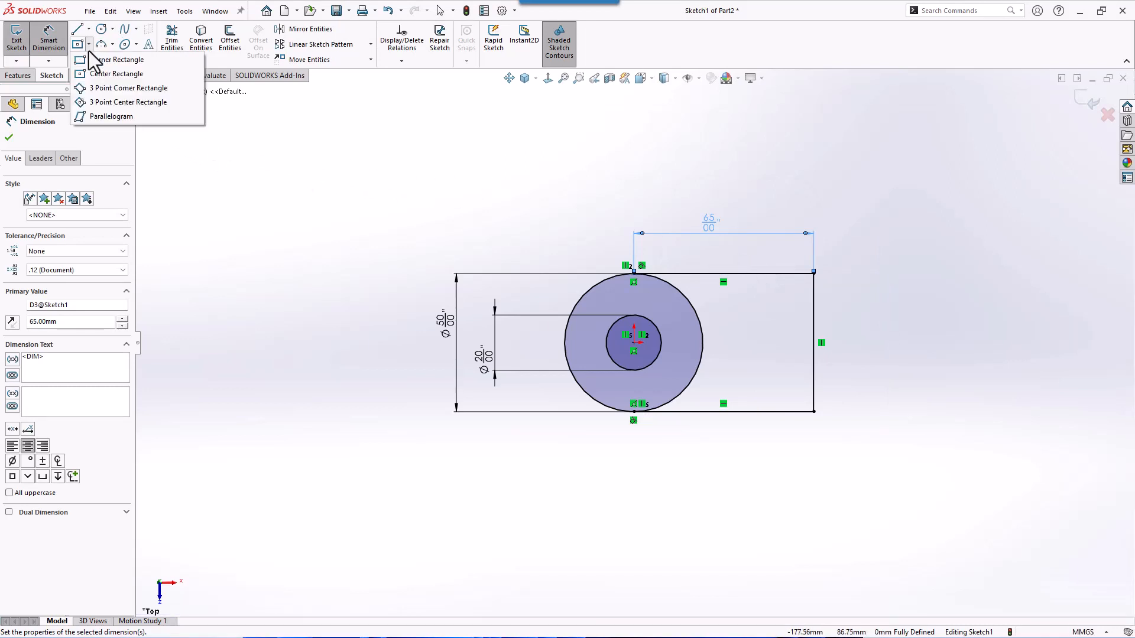
click(813, 298)
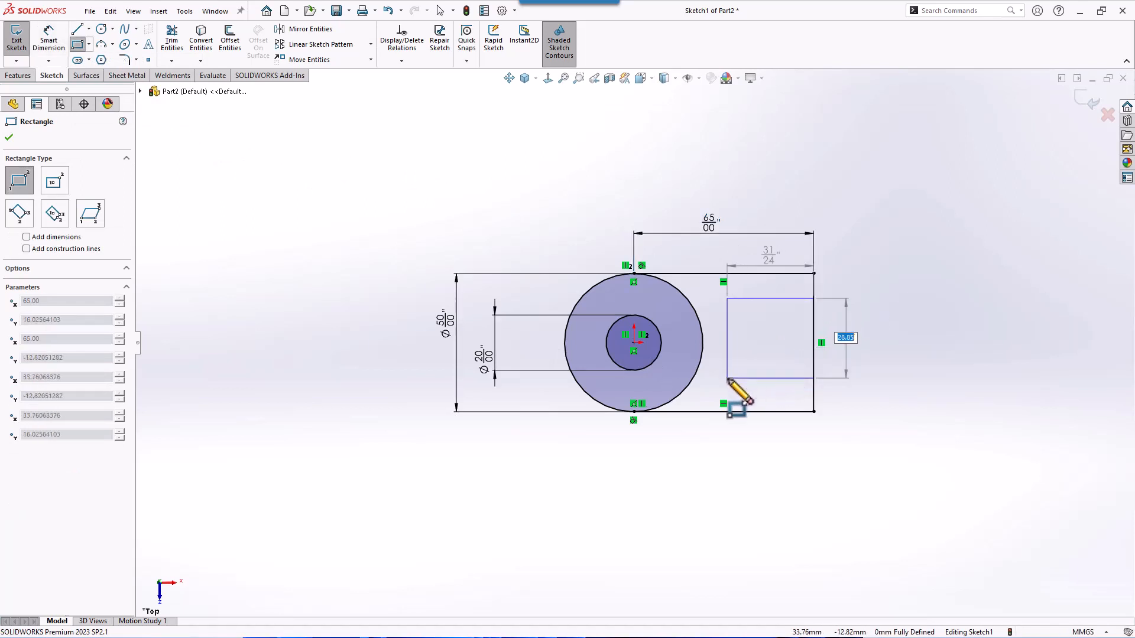
click(727, 378)
- Dimension the gaps between the rectangle and the outline's upper and lower horizontal lines to 10 mm each
right_drag(945, 407, 946, 362)
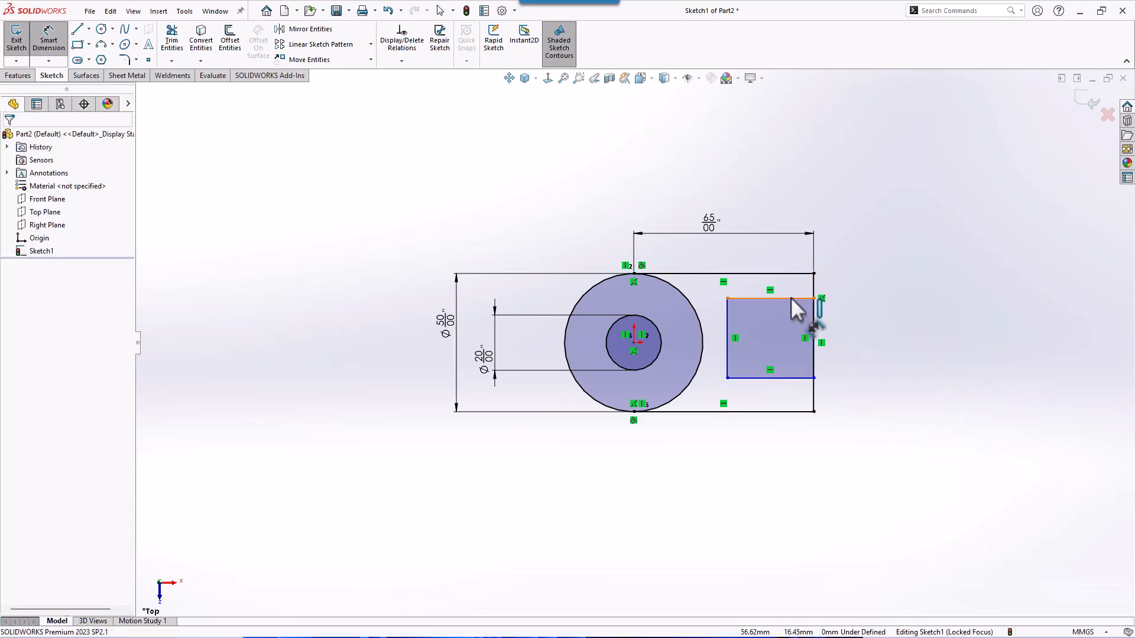
click(786, 274)
click(785, 275)
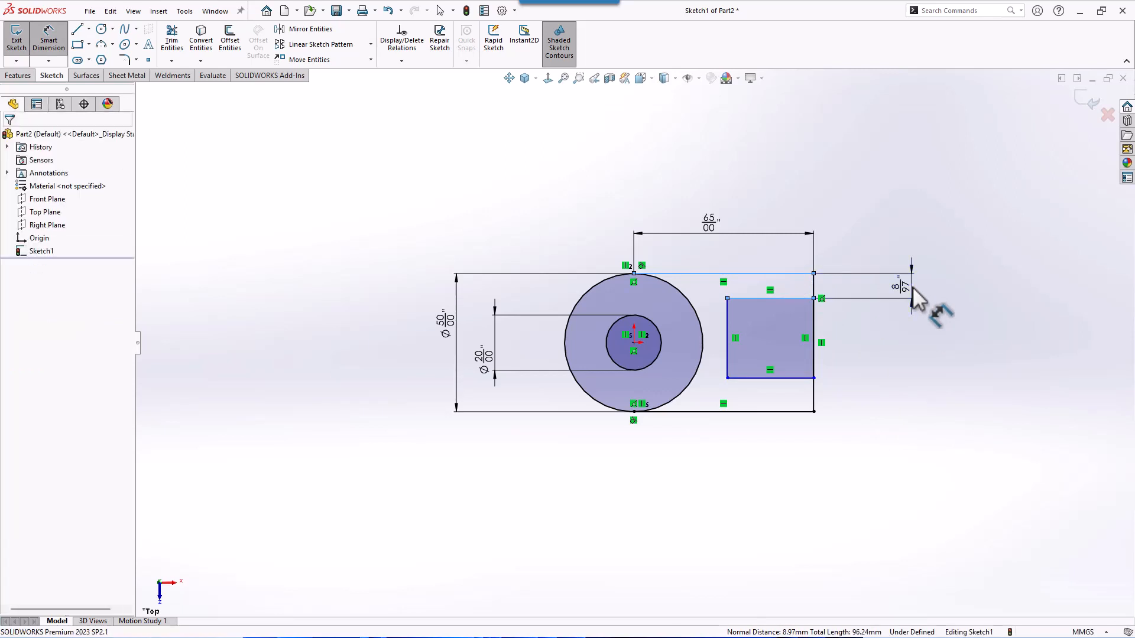
click(912, 288)
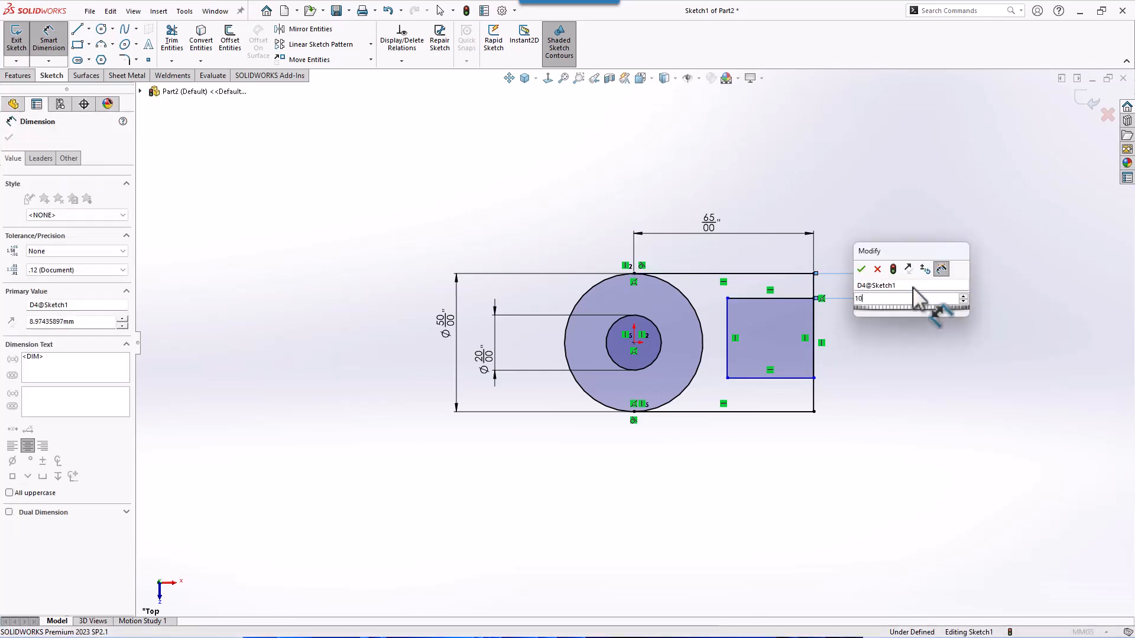
key(Return)
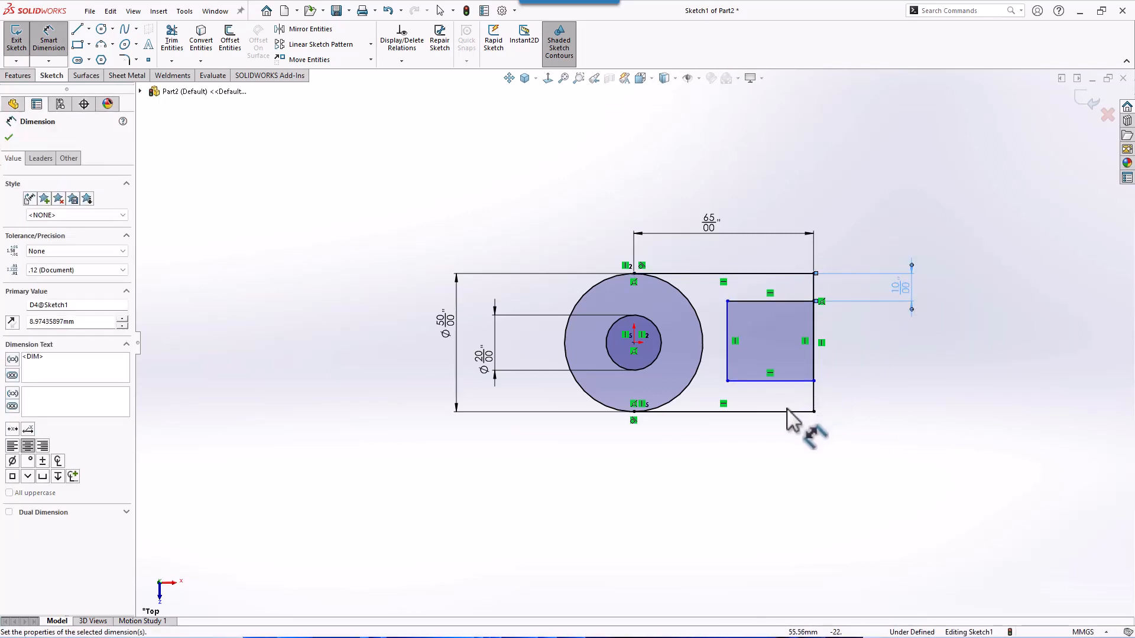
click(789, 410)
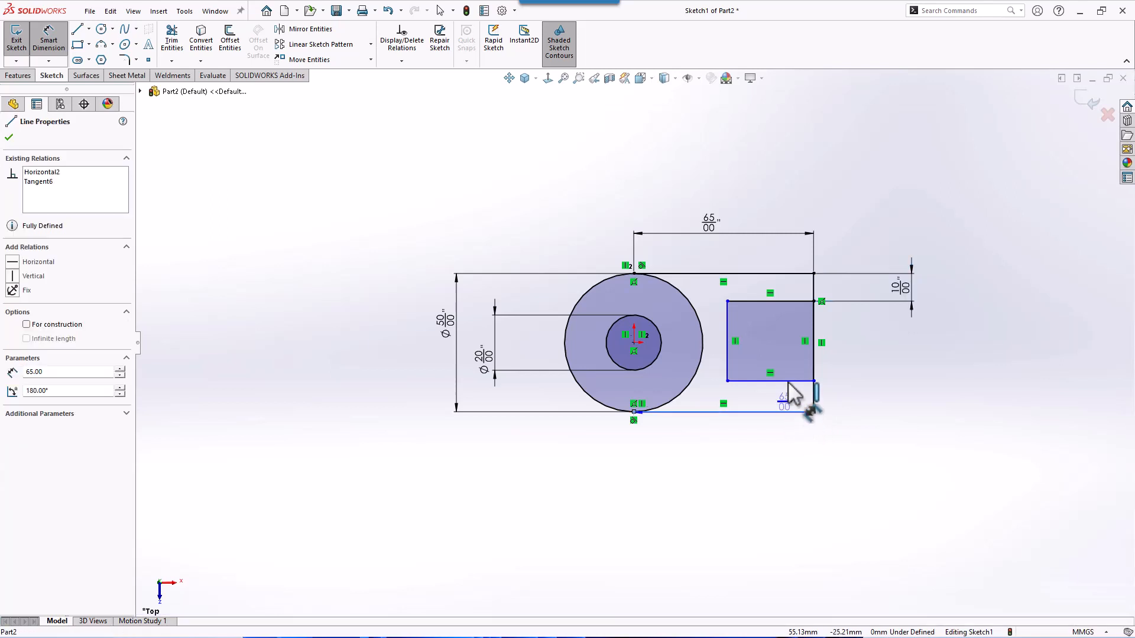
click(823, 381)
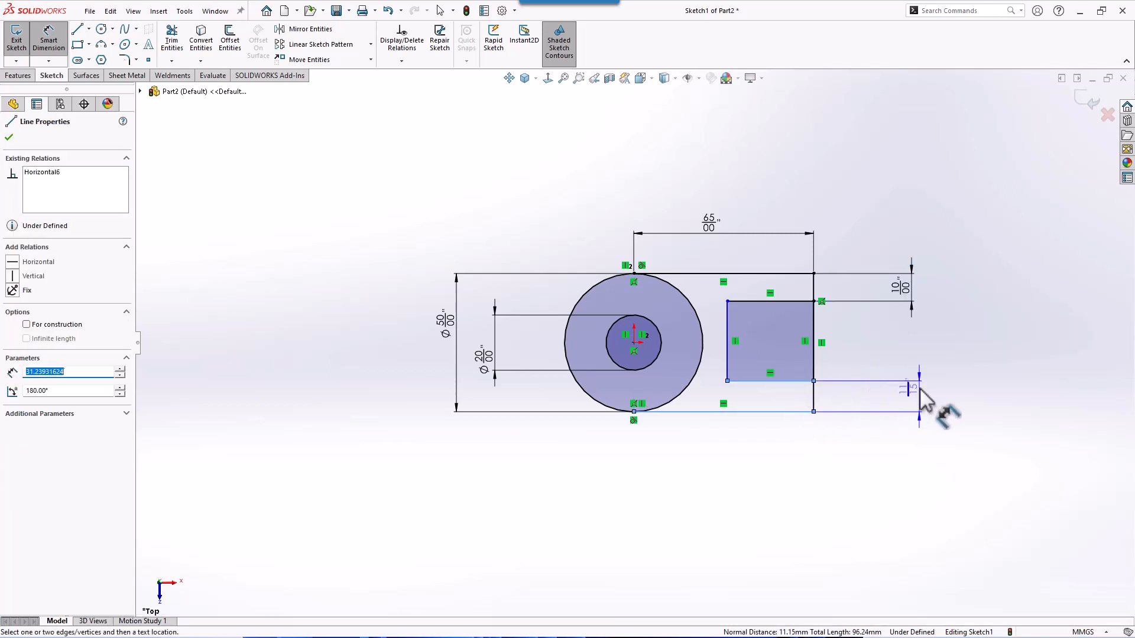
click(920, 390)
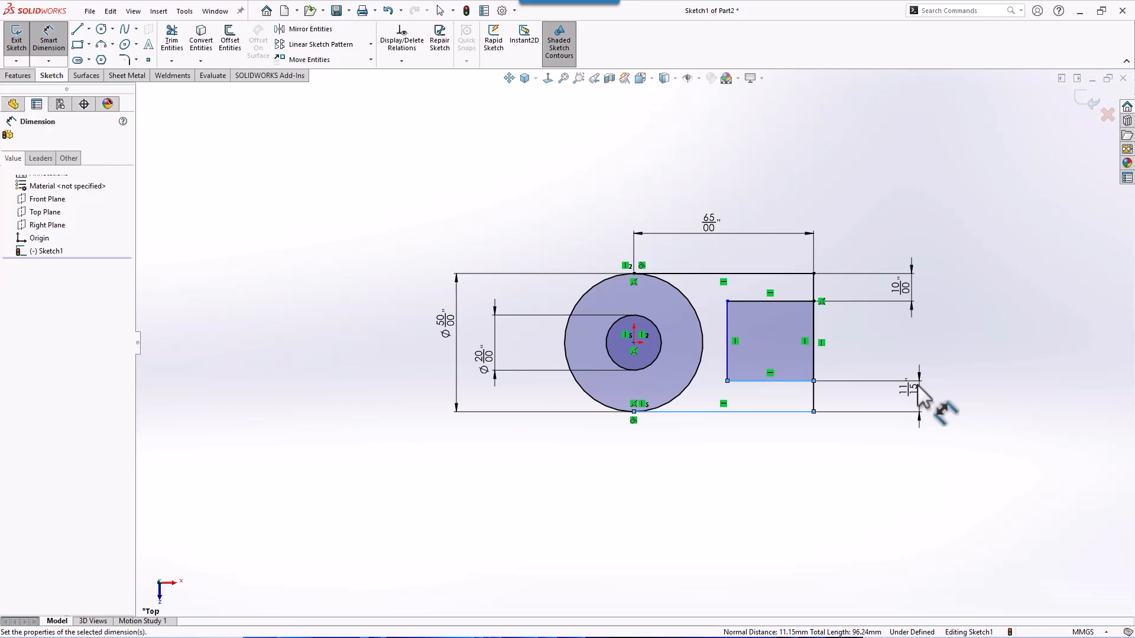
key(Return)
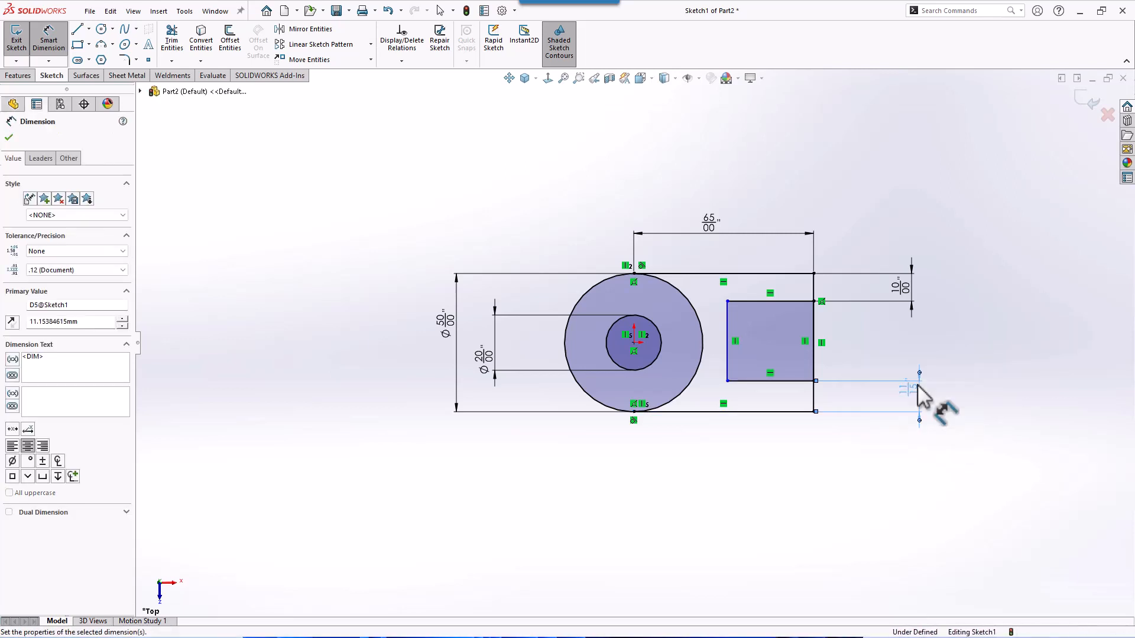
- Dimension the rectangle's horizontal length to 40 mm
click(781, 300)
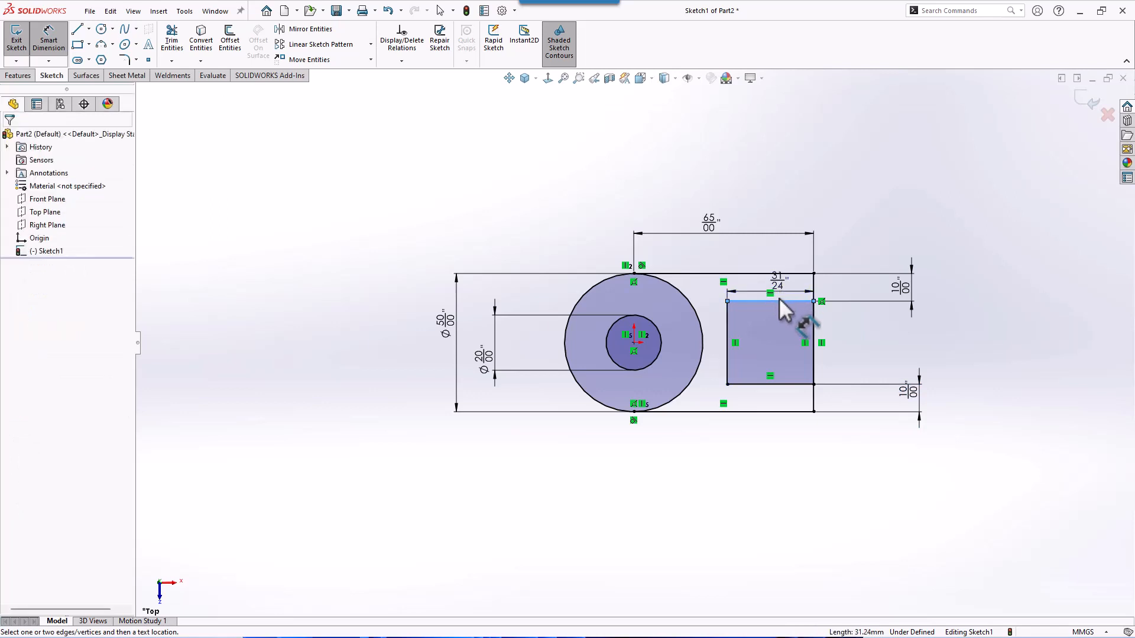
click(781, 300)
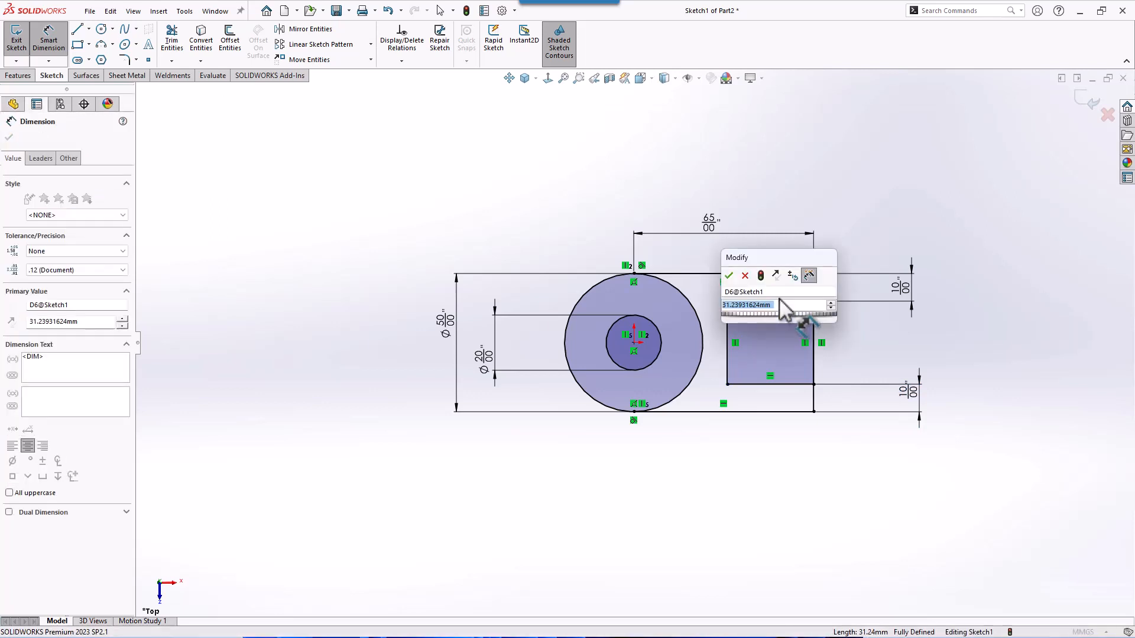
key(Return)
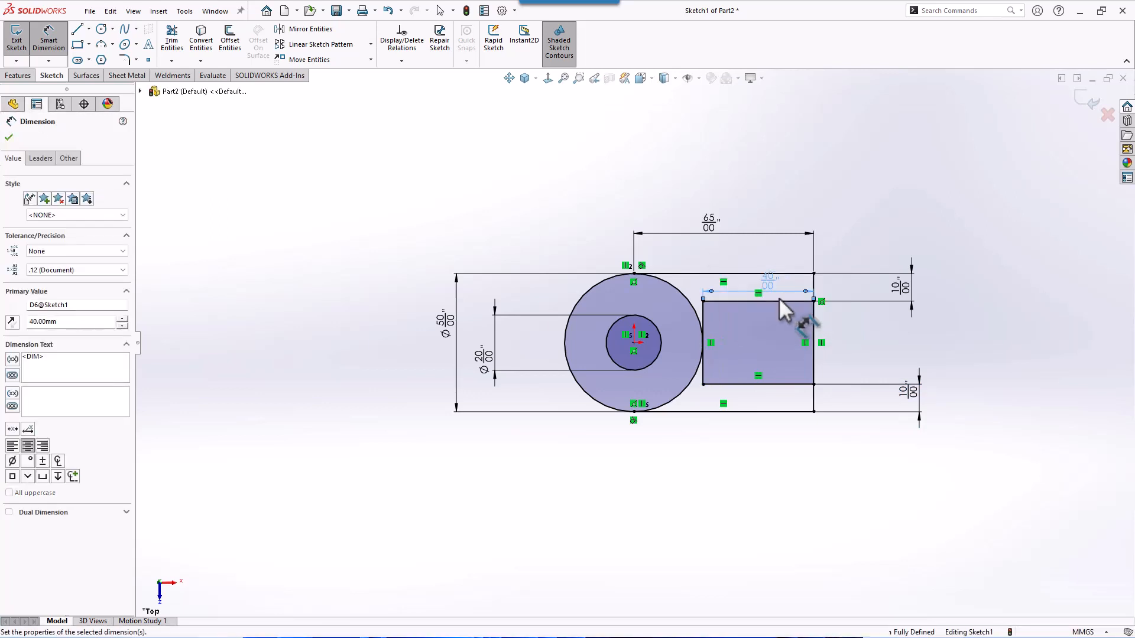
click(713, 486)
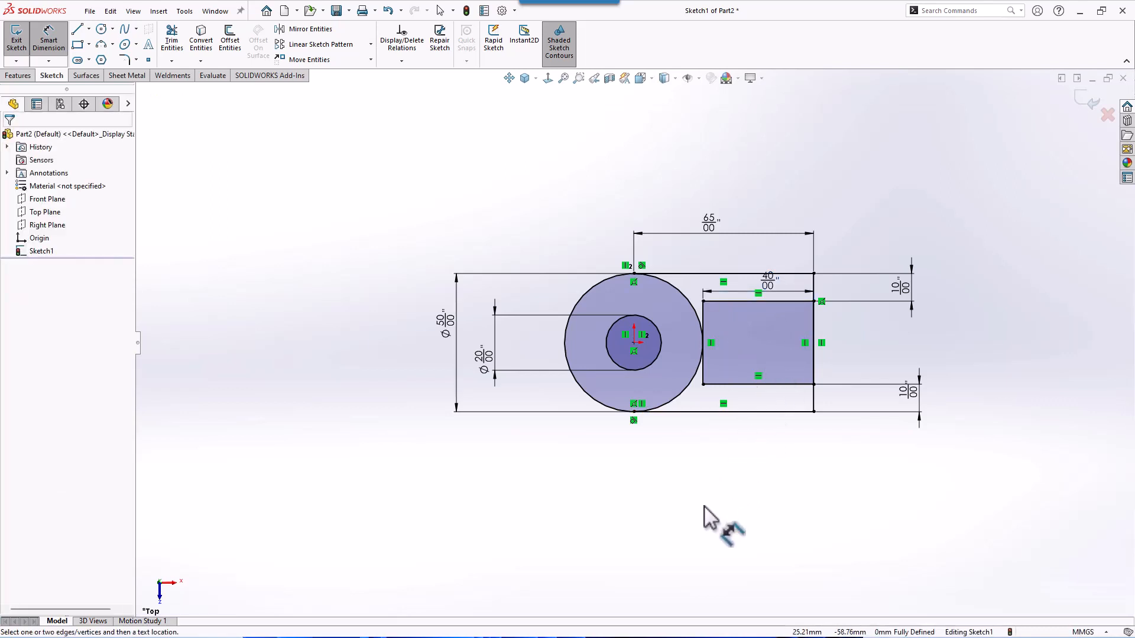
- Trim away the large circle's inner half and the end line segments closing the rectangle to leave an open slot
right_drag(704, 506, 684, 541)
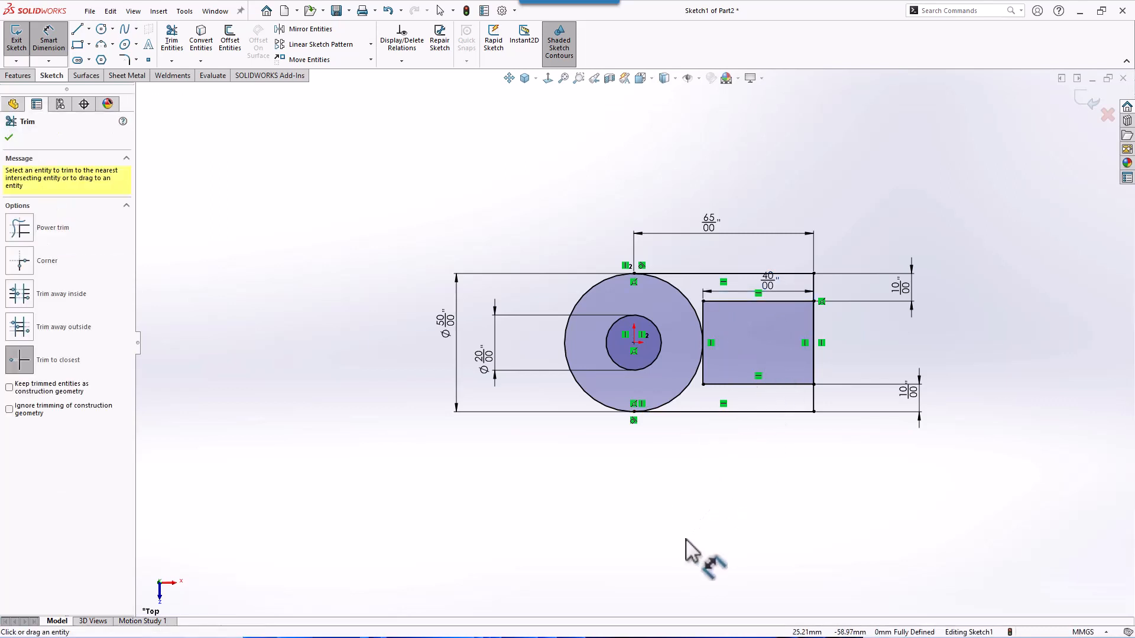
click(683, 393)
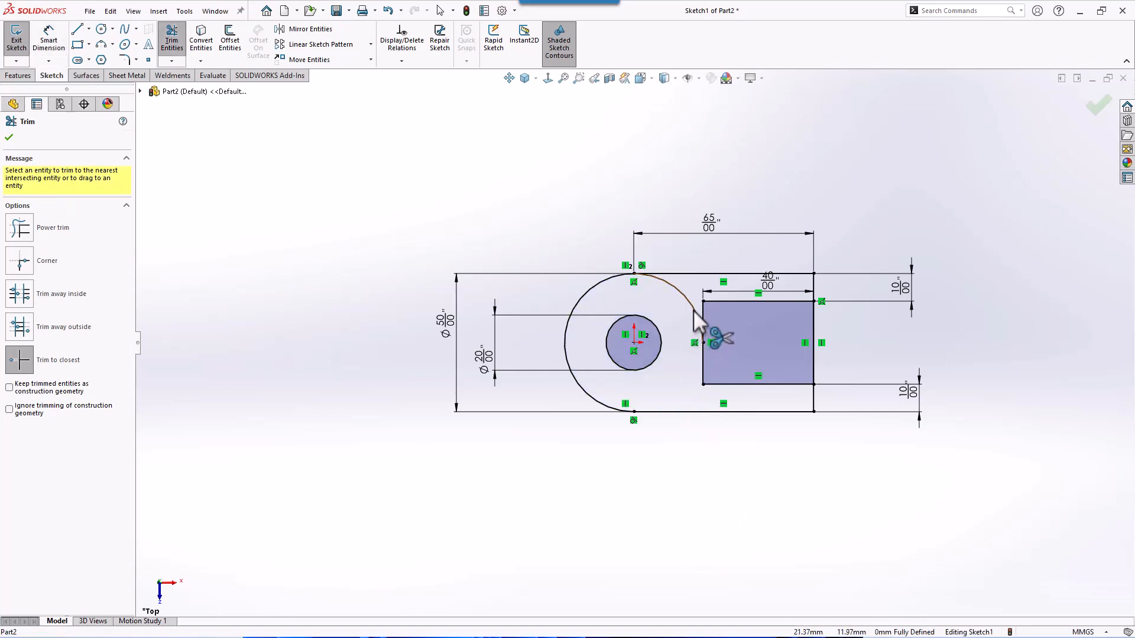
click(694, 310)
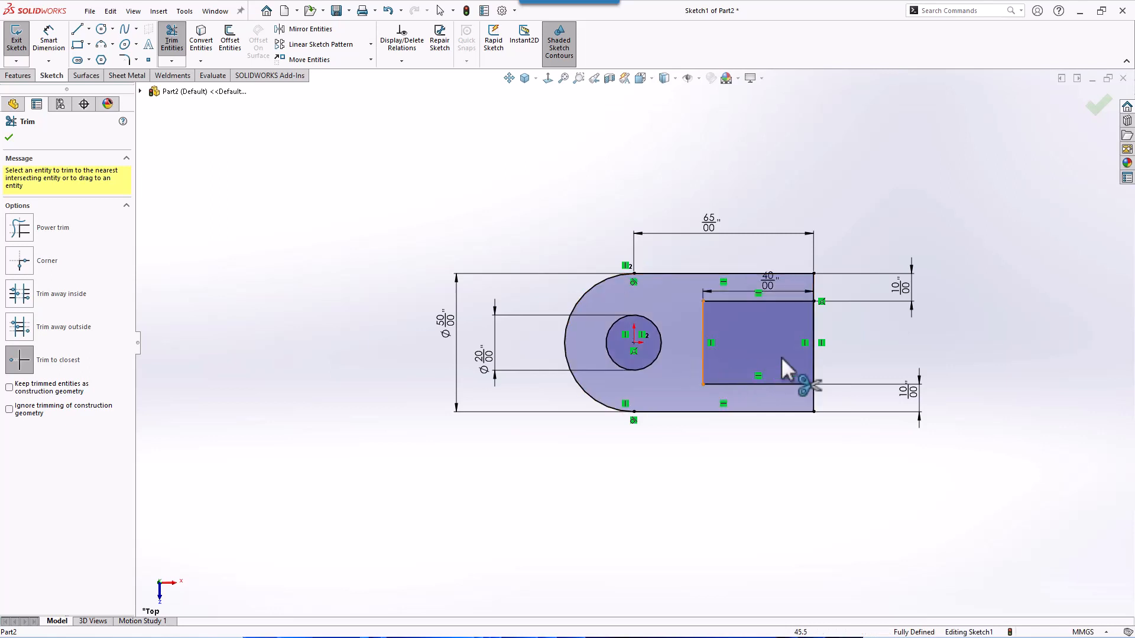
click(814, 360)
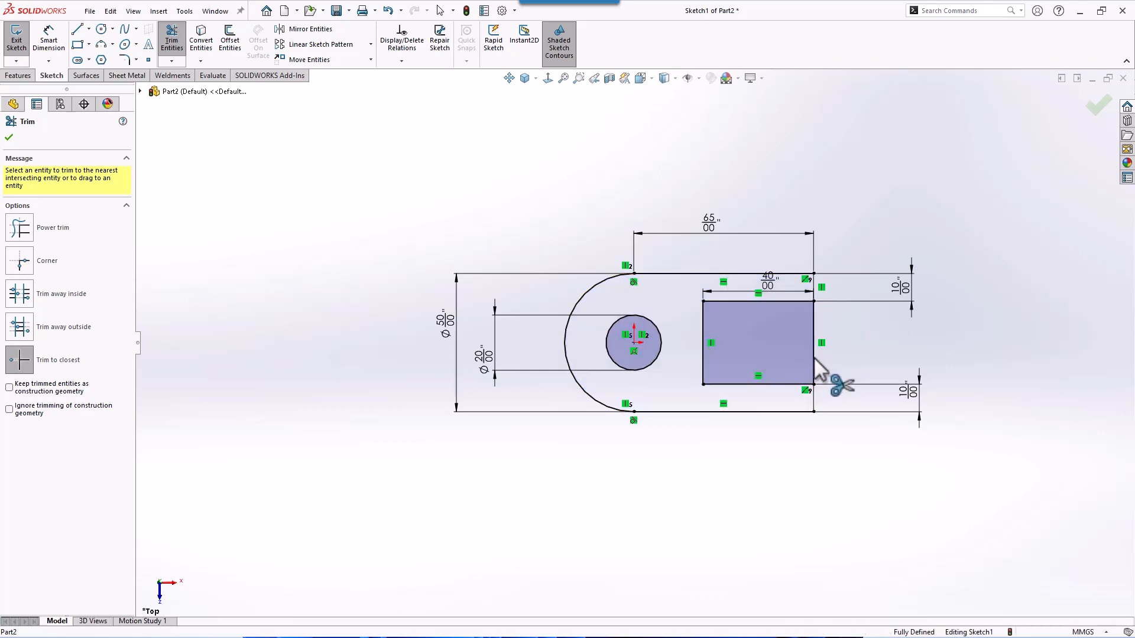
click(815, 359)
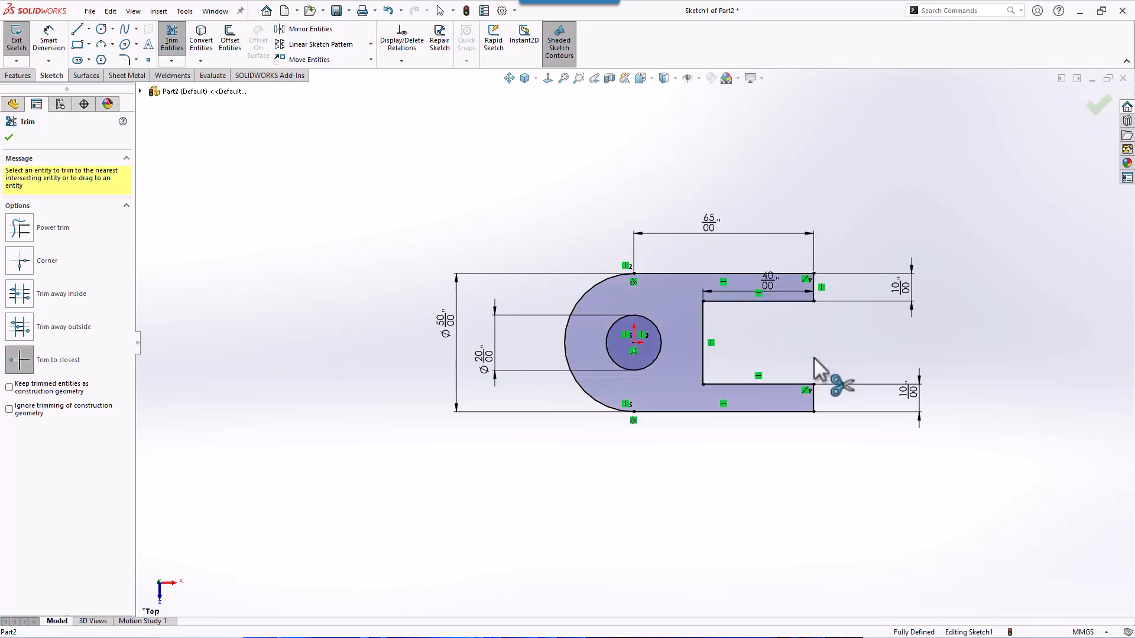
- Extrude the slotted profile as a blind boss 40 mm deep
click(19, 76)
click(22, 39)
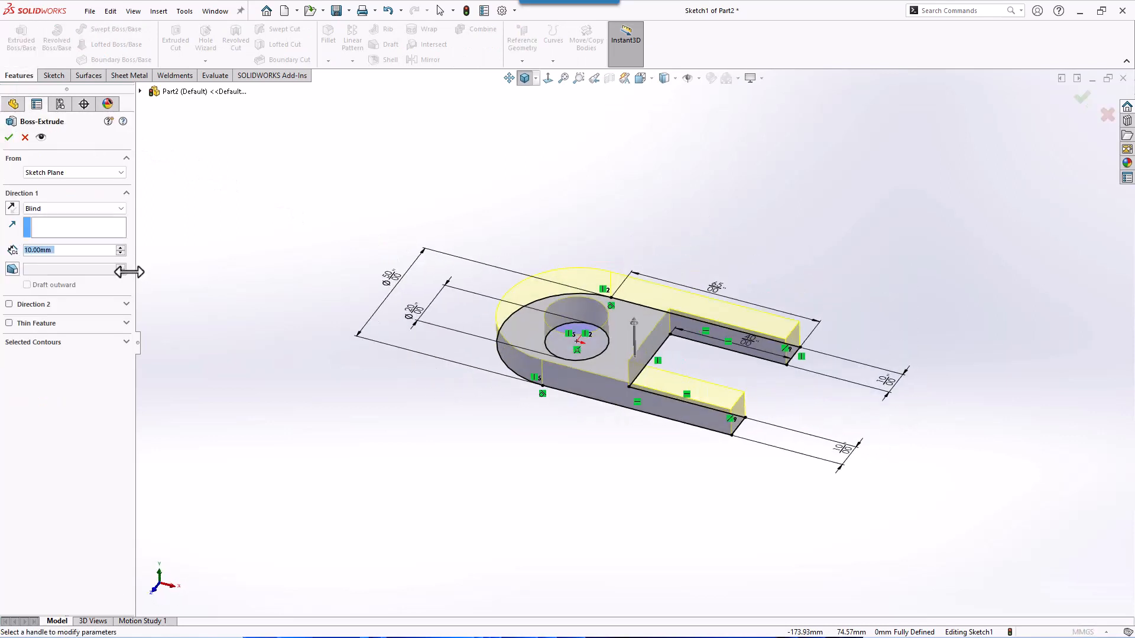
text(4)
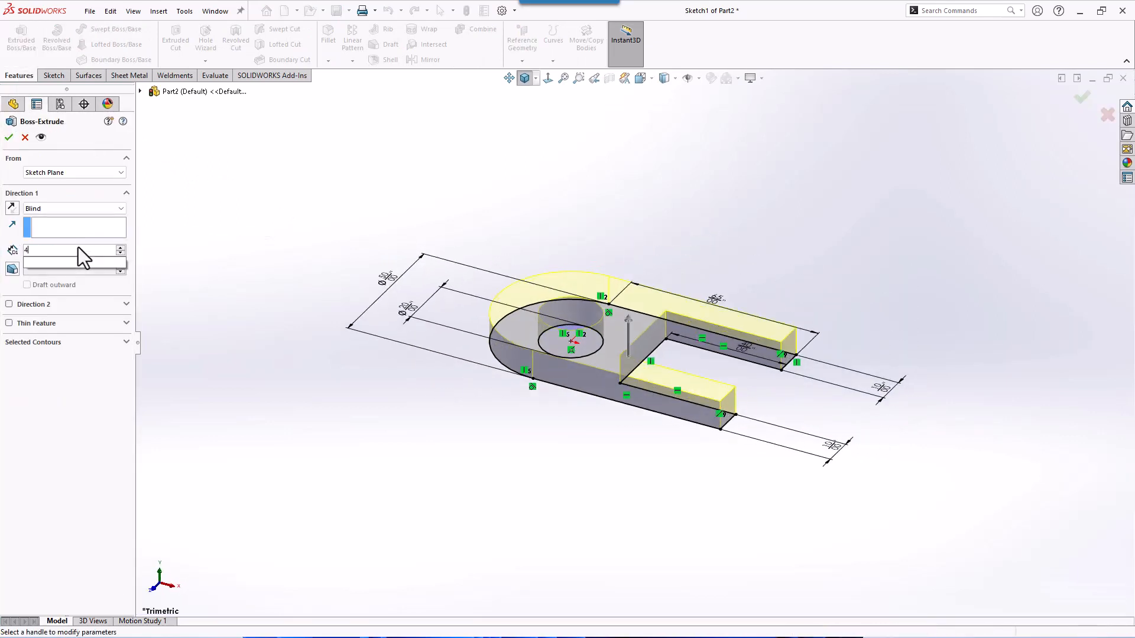
text(0)
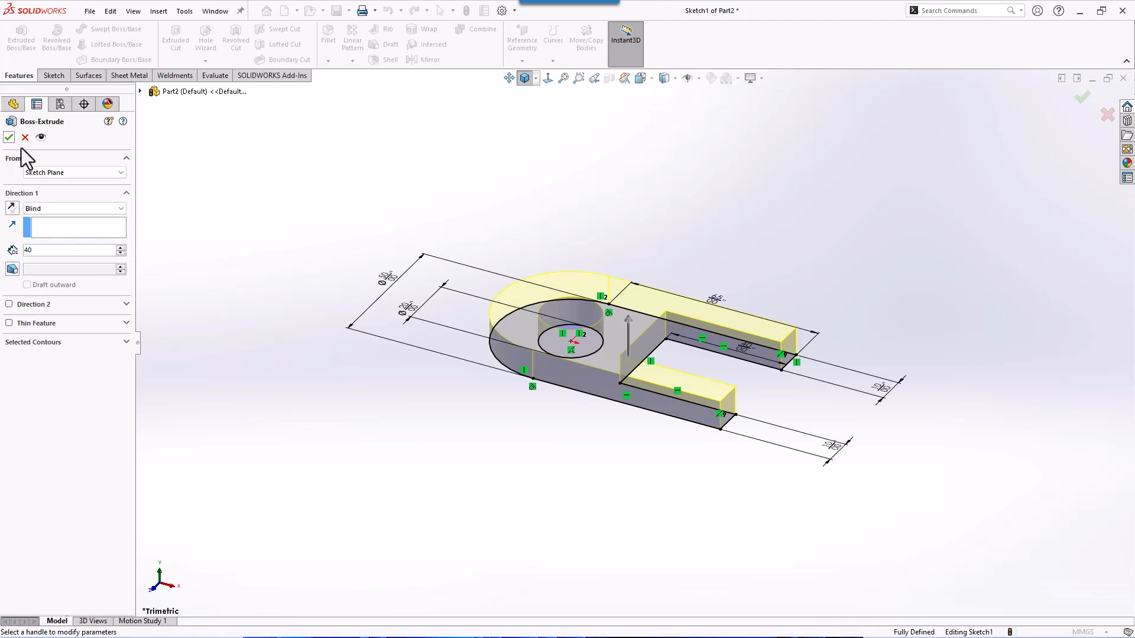
click(9, 137)
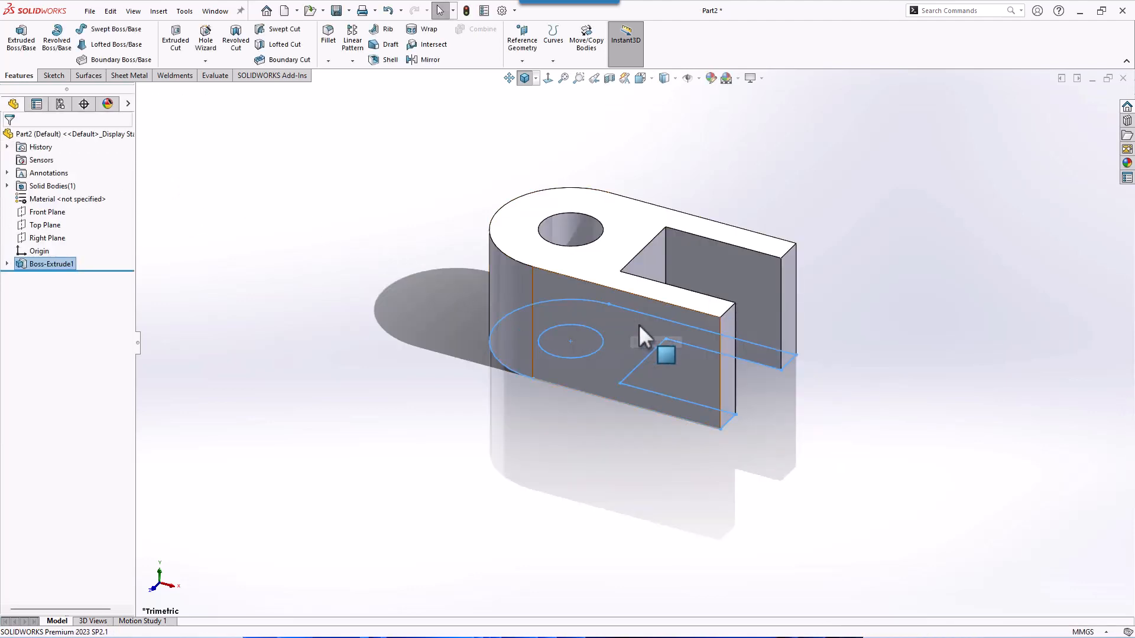
- Start a sketch on the front arm's flat outer face and draw a circle about 38 mm in diameter, at mid-height and reaching the end edge
click(661, 334)
click(715, 313)
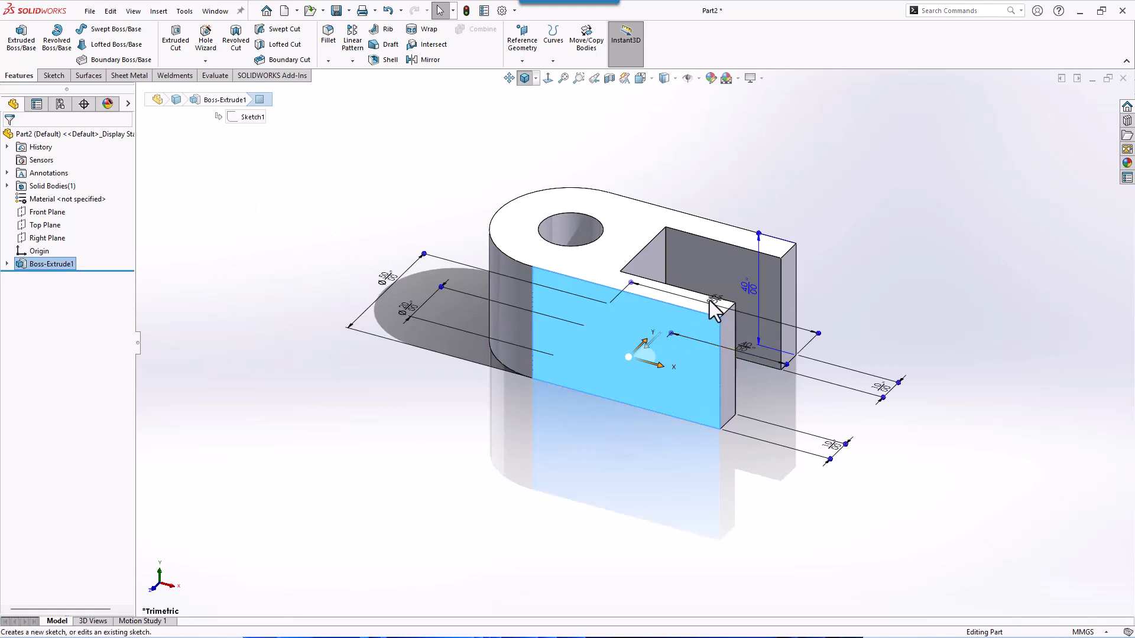
right_drag(605, 535, 658, 534)
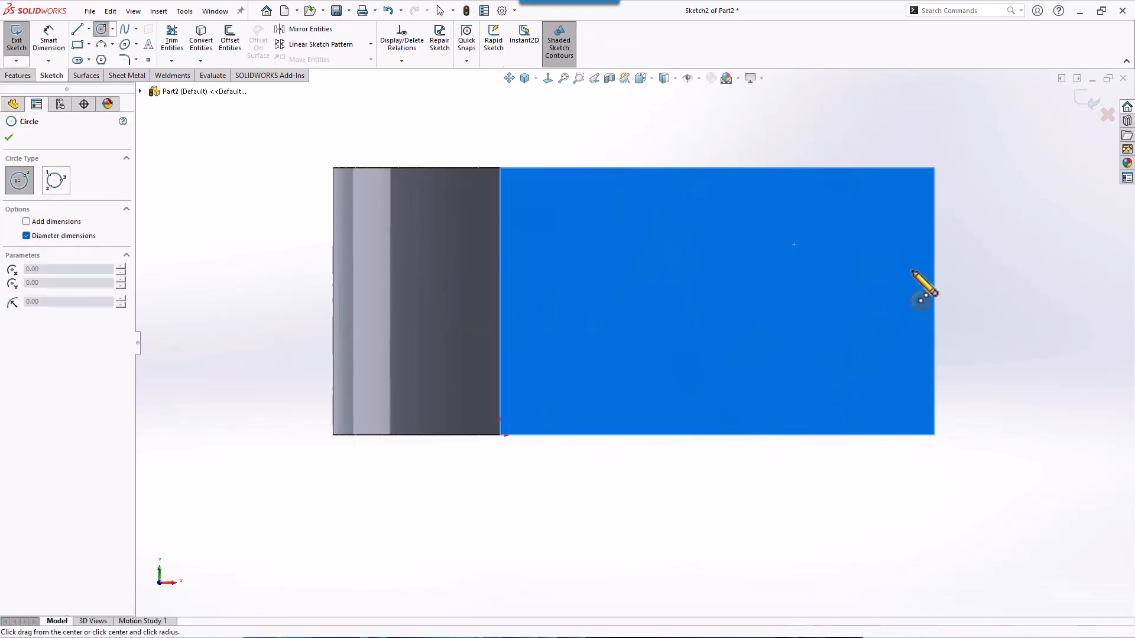
click(808, 302)
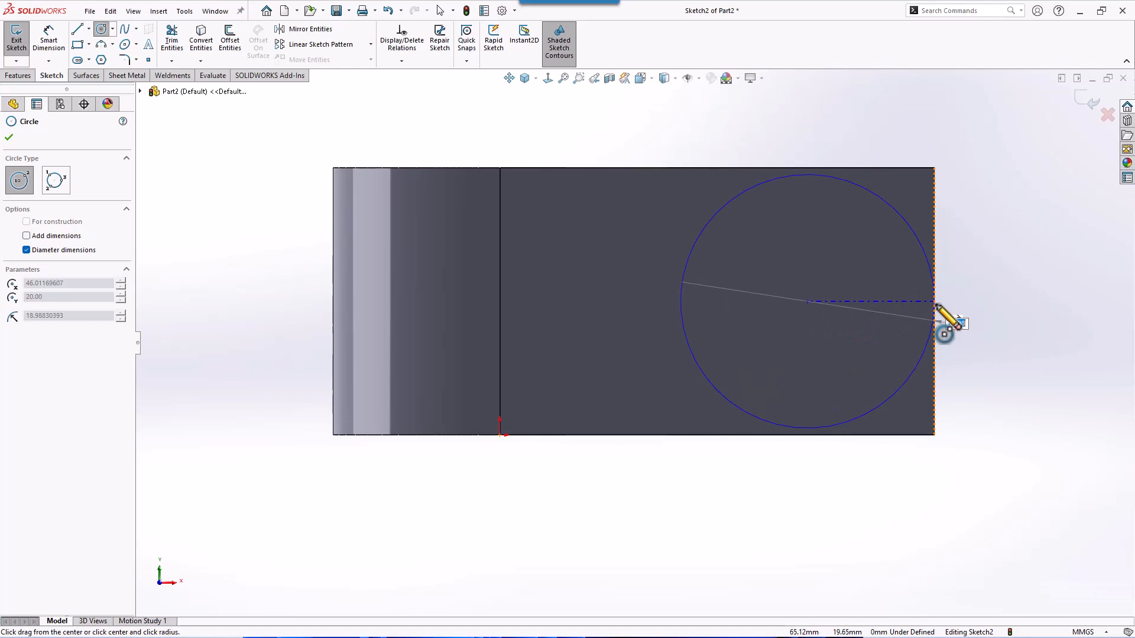
click(935, 302)
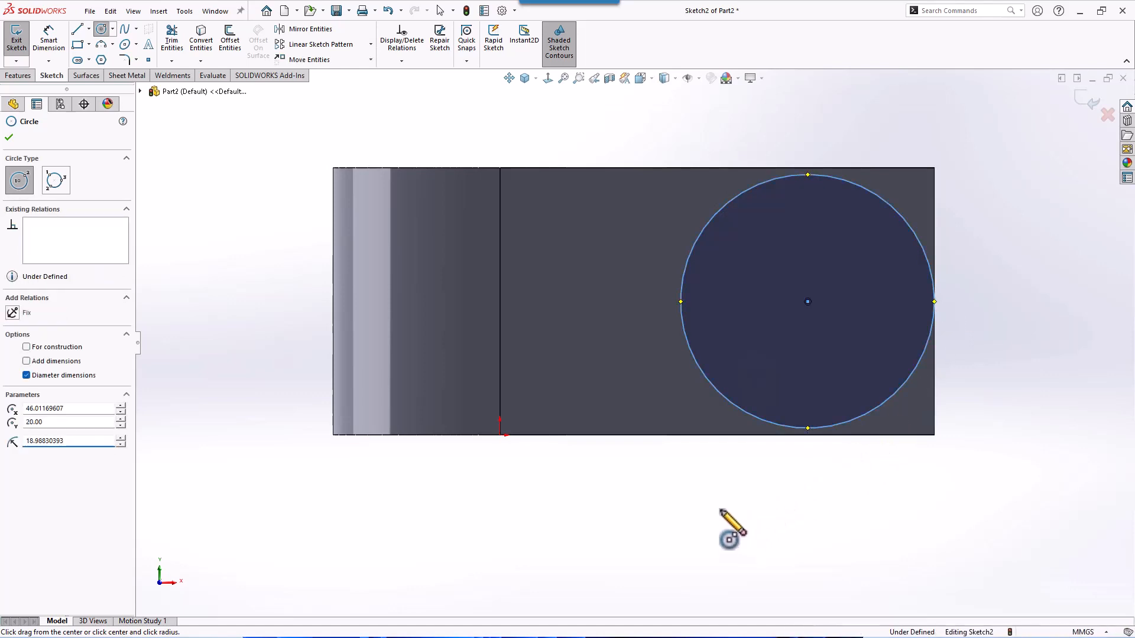
- Set the diameter of the circle on the arm's outer face to 40 mm
right_drag(722, 512, 735, 456)
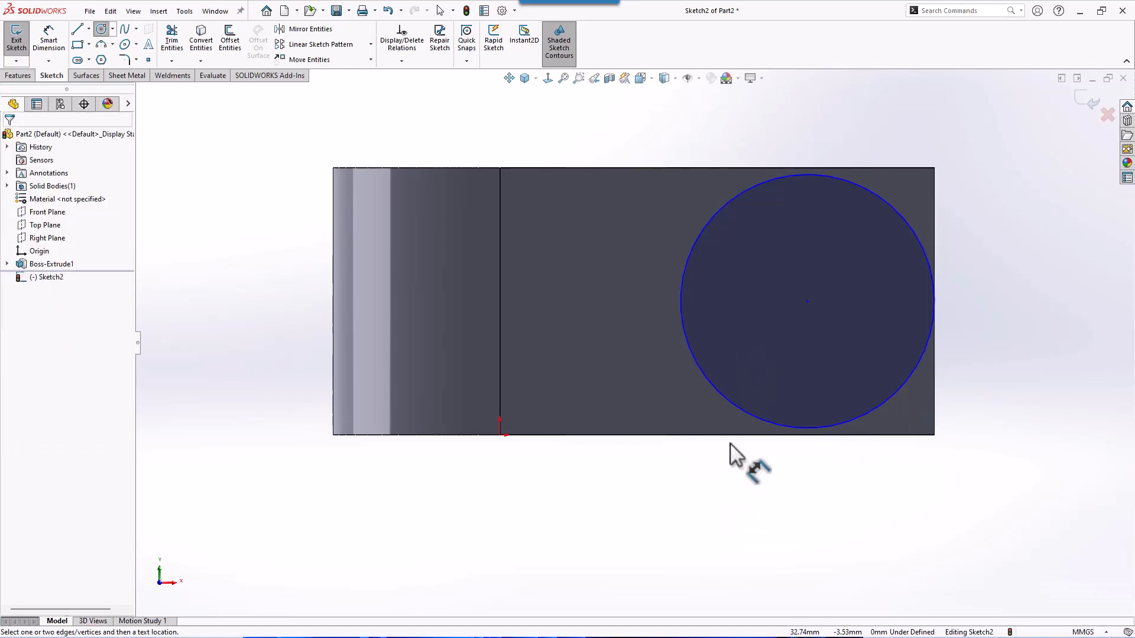
click(758, 421)
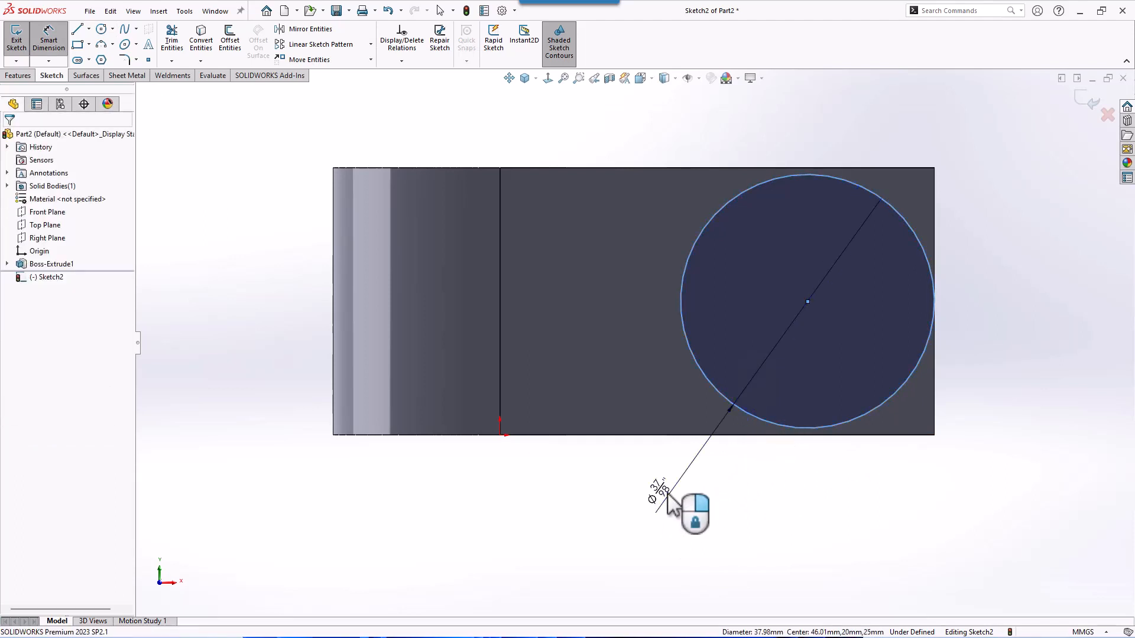
click(668, 502)
text(40)
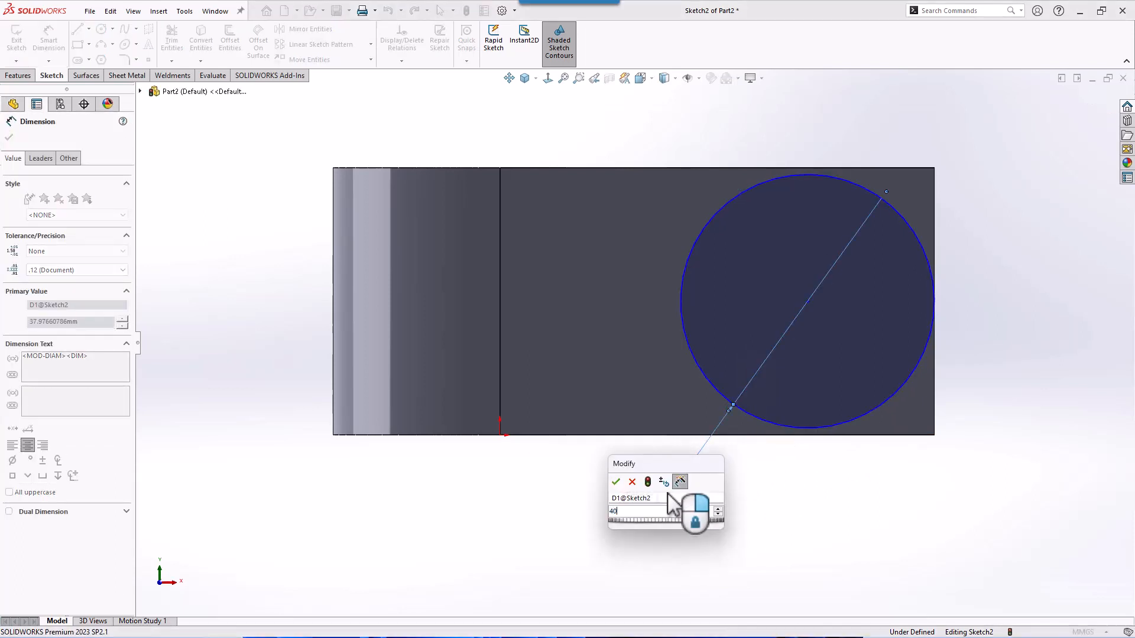
key(Return)
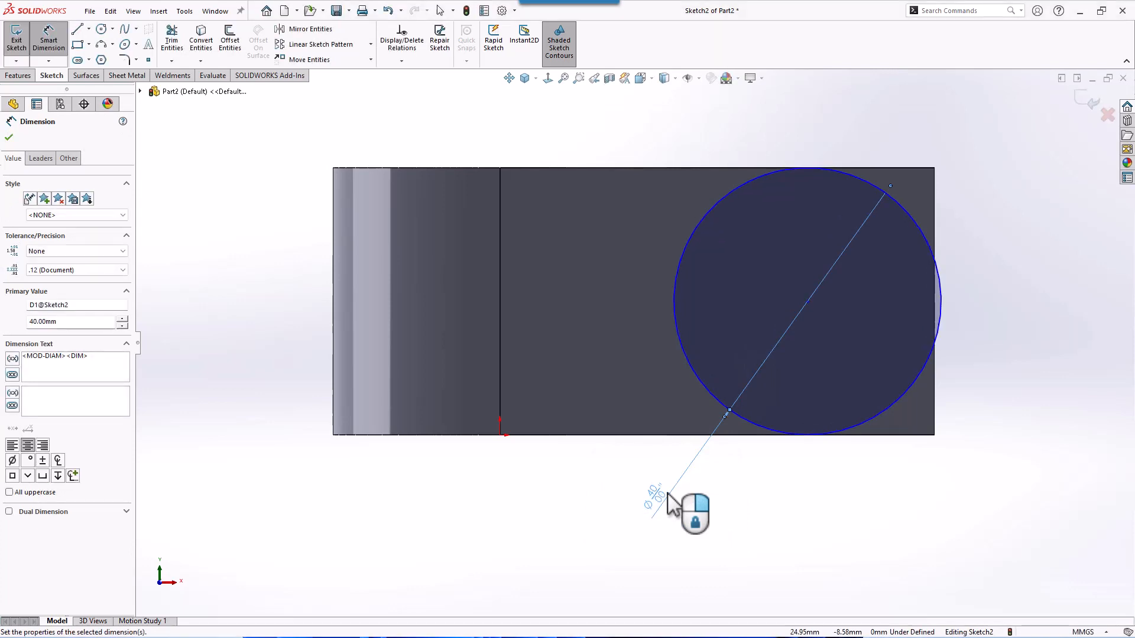
click(825, 488)
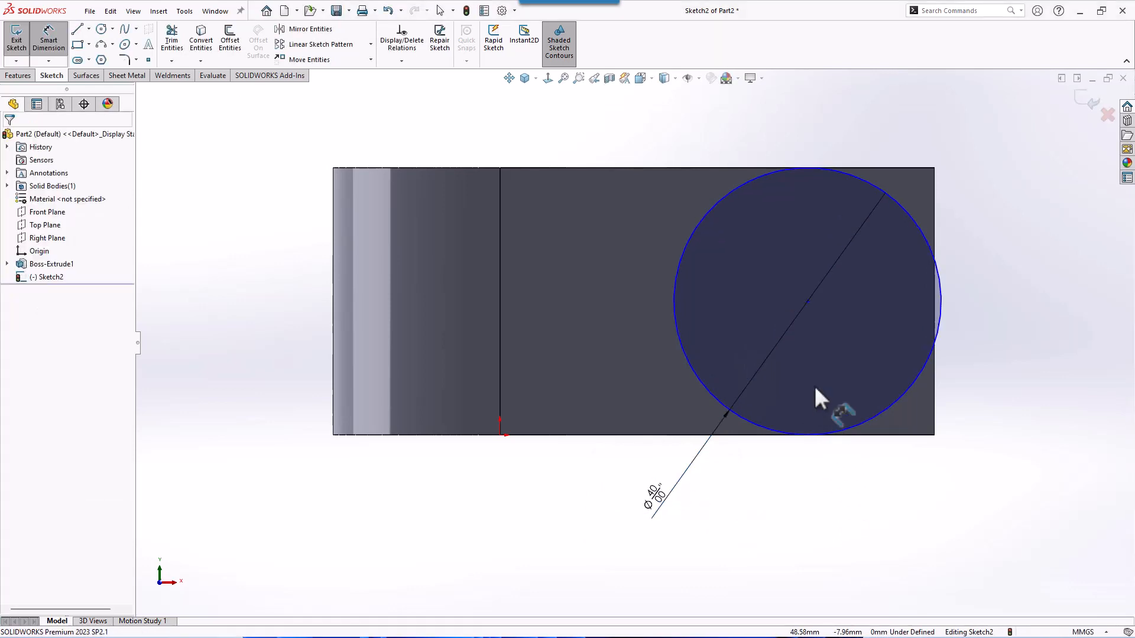
- Dimension the circle's centre 20 mm from the arm's end edge and 20 mm from its upper edge
click(807, 302)
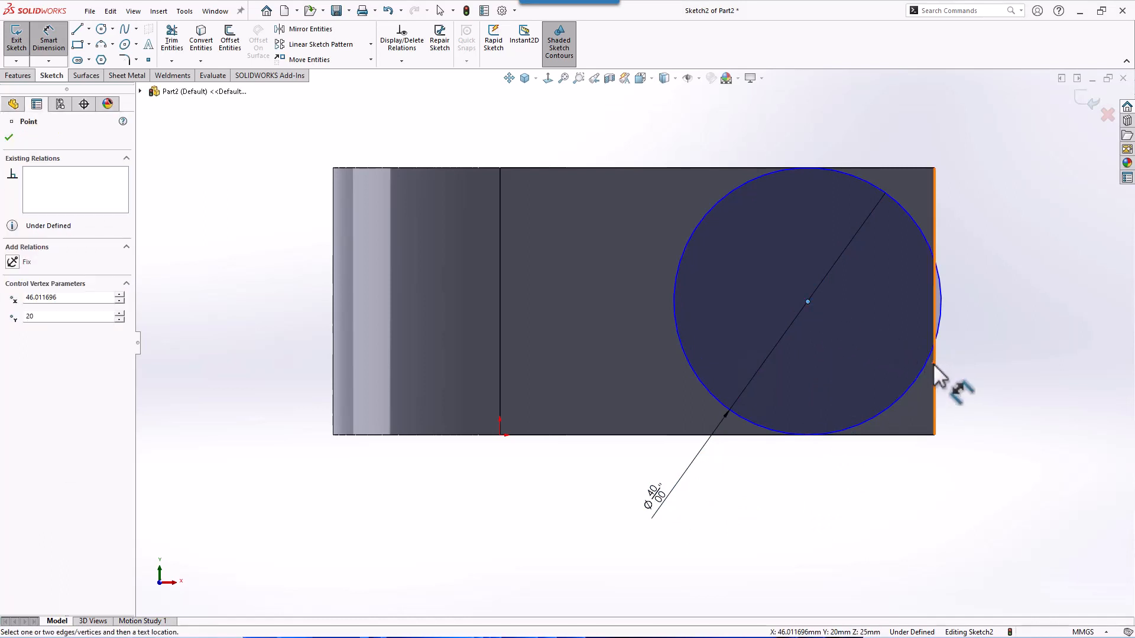
click(933, 364)
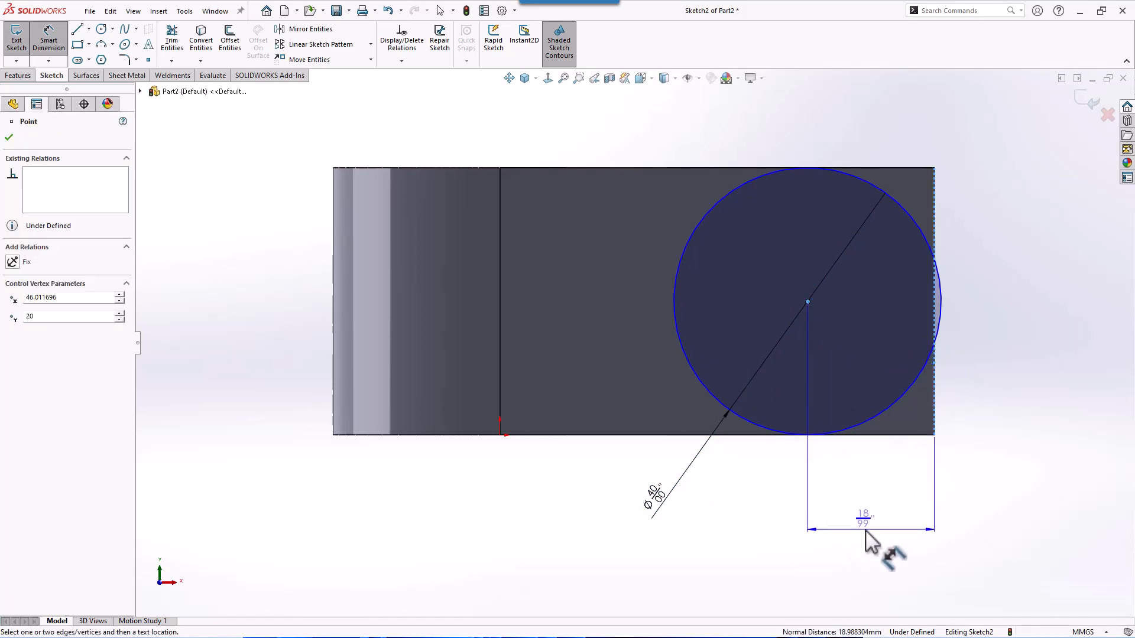
click(864, 527)
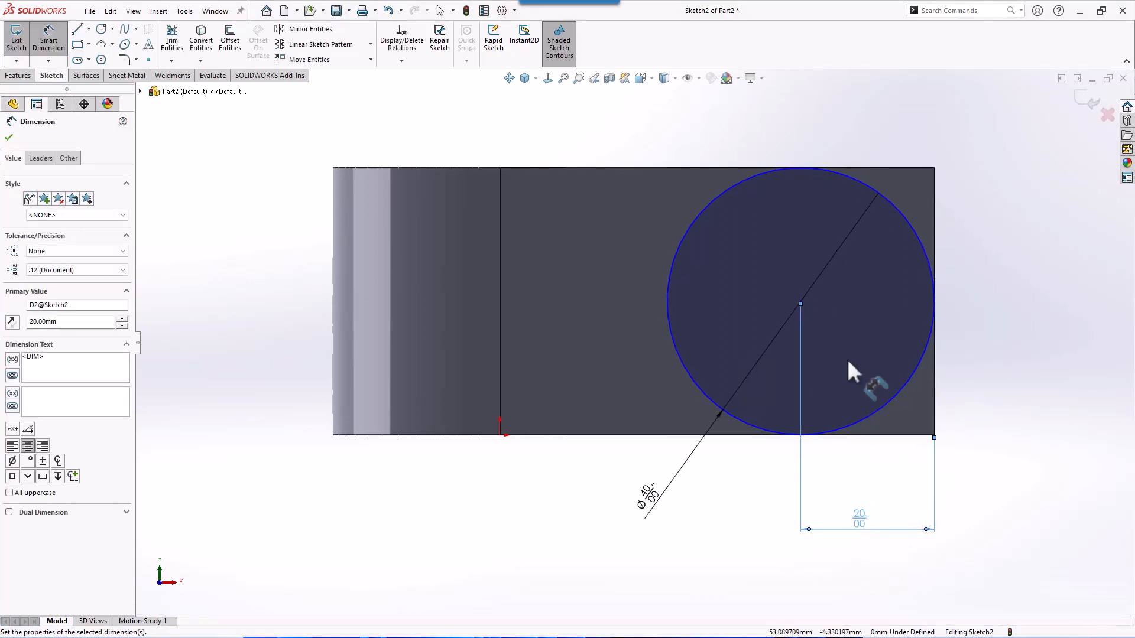
click(800, 303)
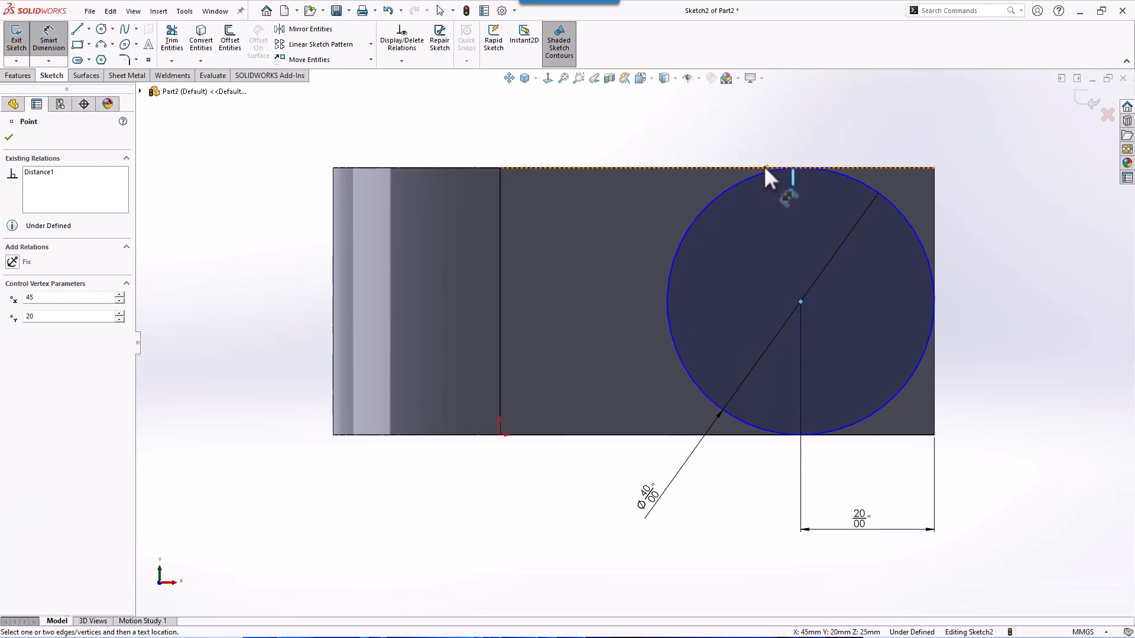
click(779, 168)
click(1070, 223)
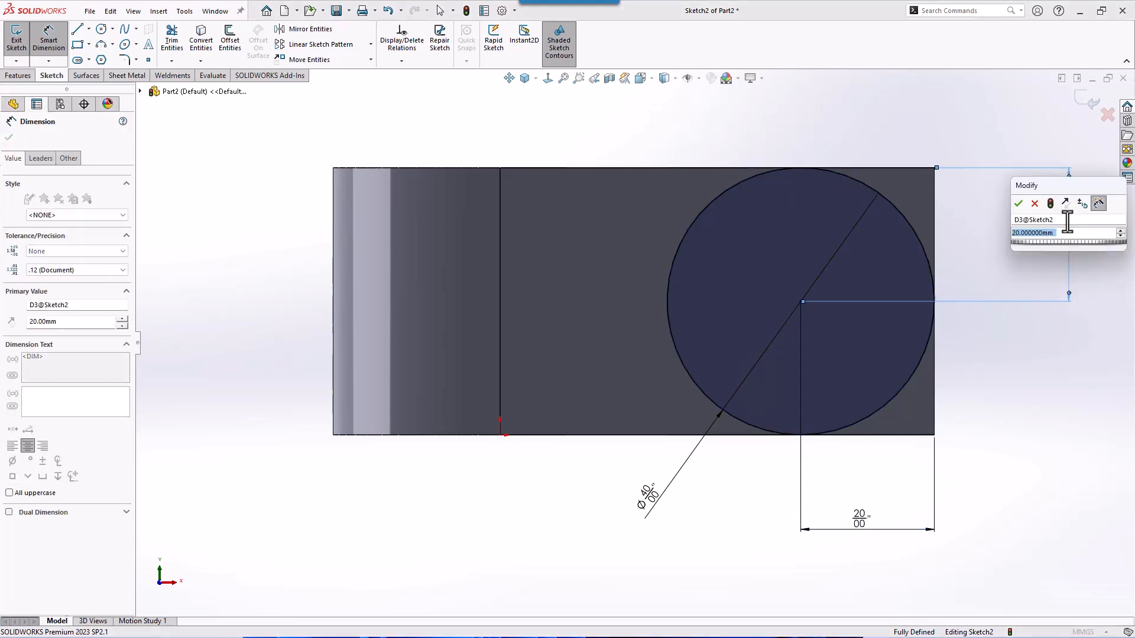
click(1019, 205)
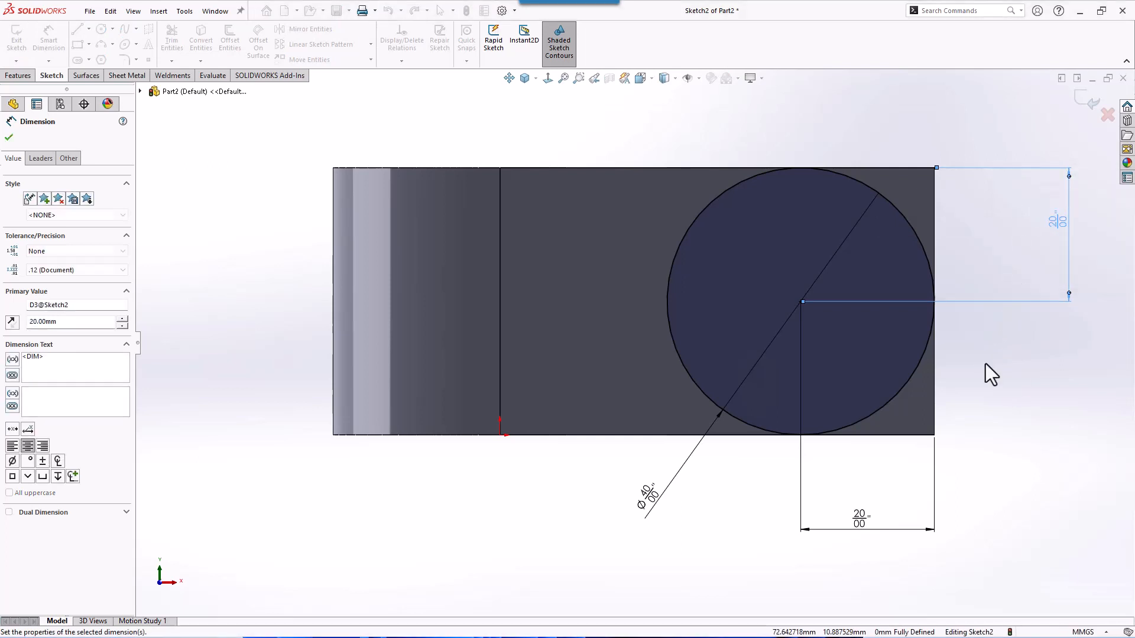
- Draw a smaller concentric circle about 22 mm in diameter inside the 40 mm circle
right_drag(985, 364, 1039, 367)
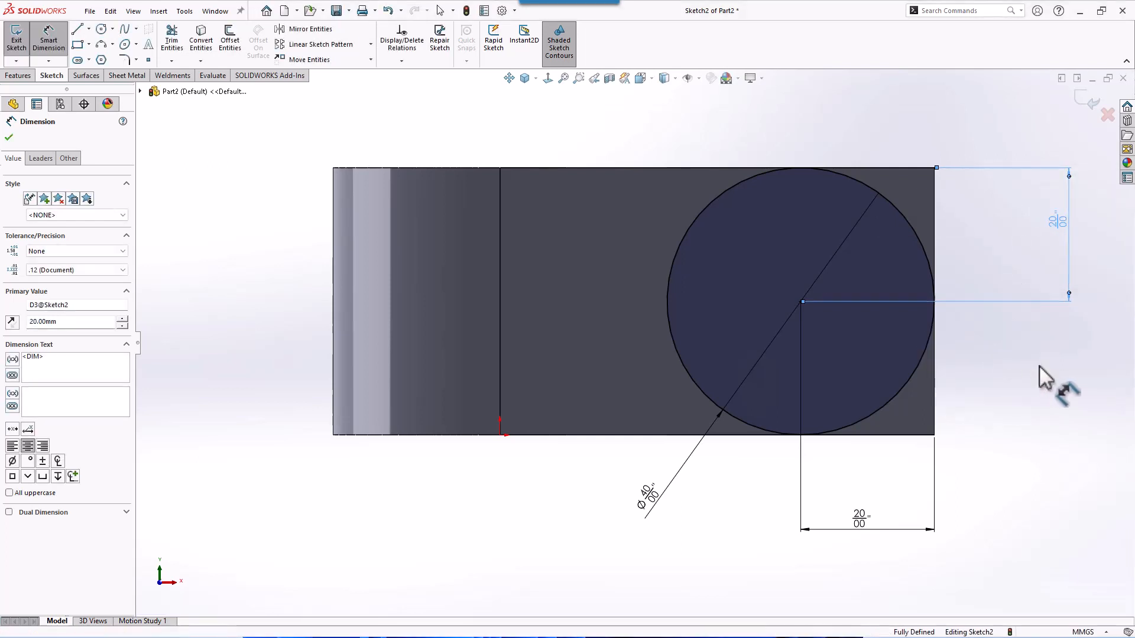
click(800, 302)
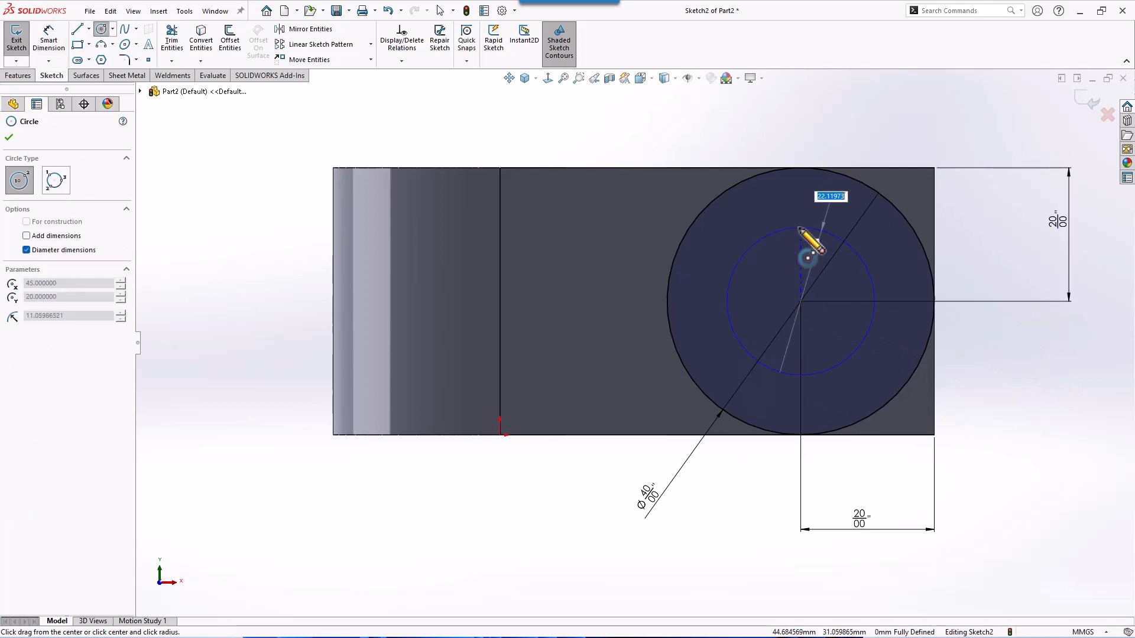
click(801, 228)
- Set the inner circle's diameter to 20 mm
right_drag(1043, 401, 1041, 333)
click(785, 229)
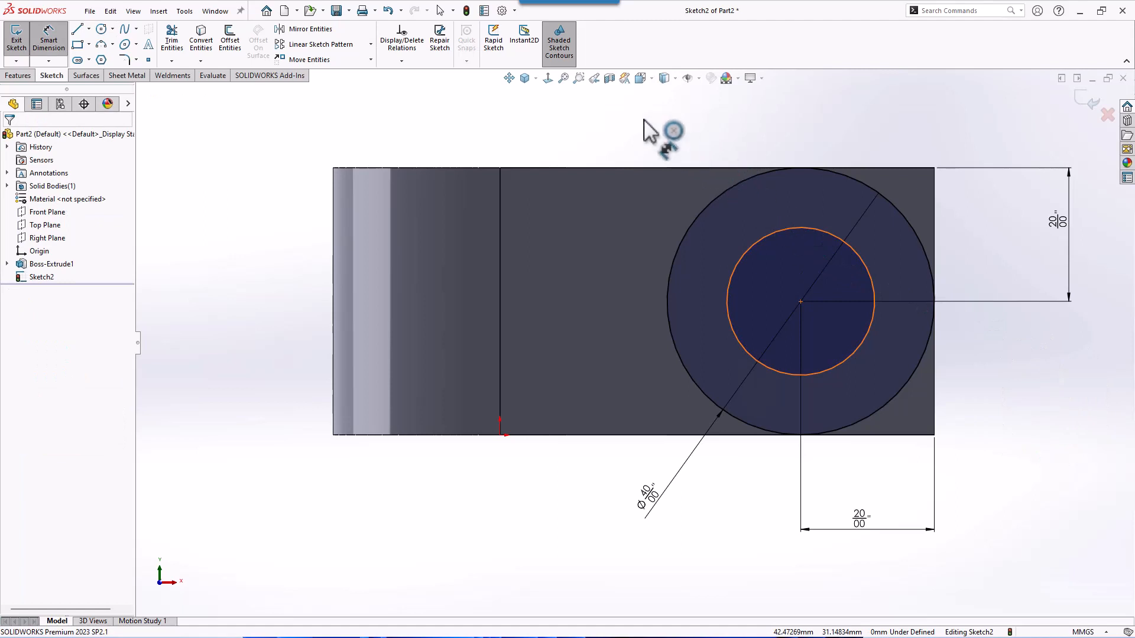
click(639, 117)
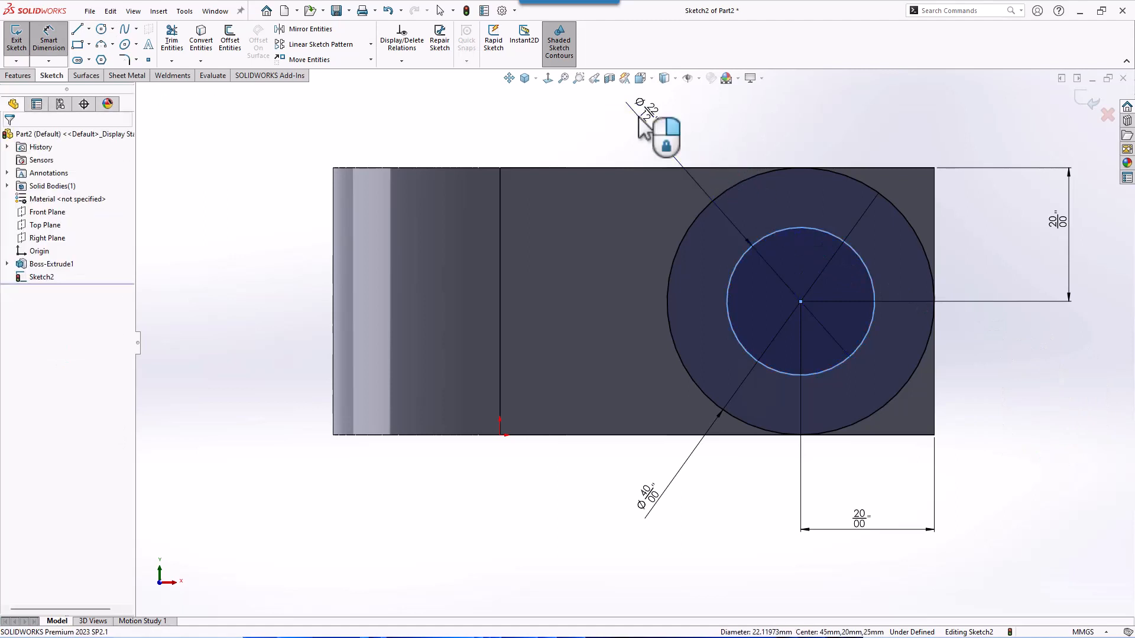
text(20)
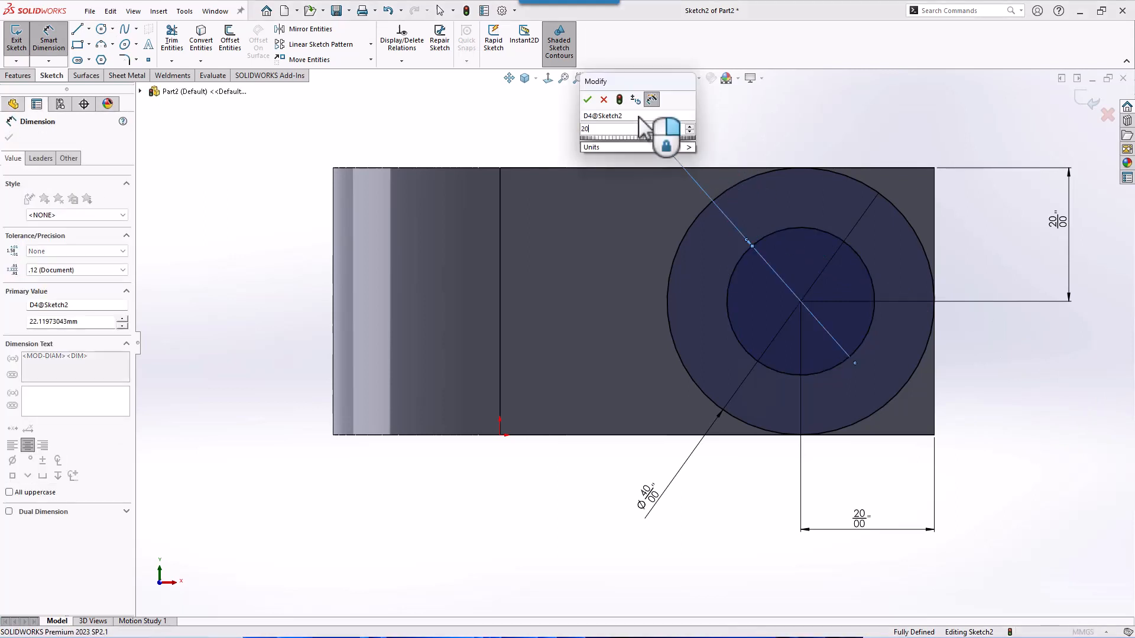
key(Escape)
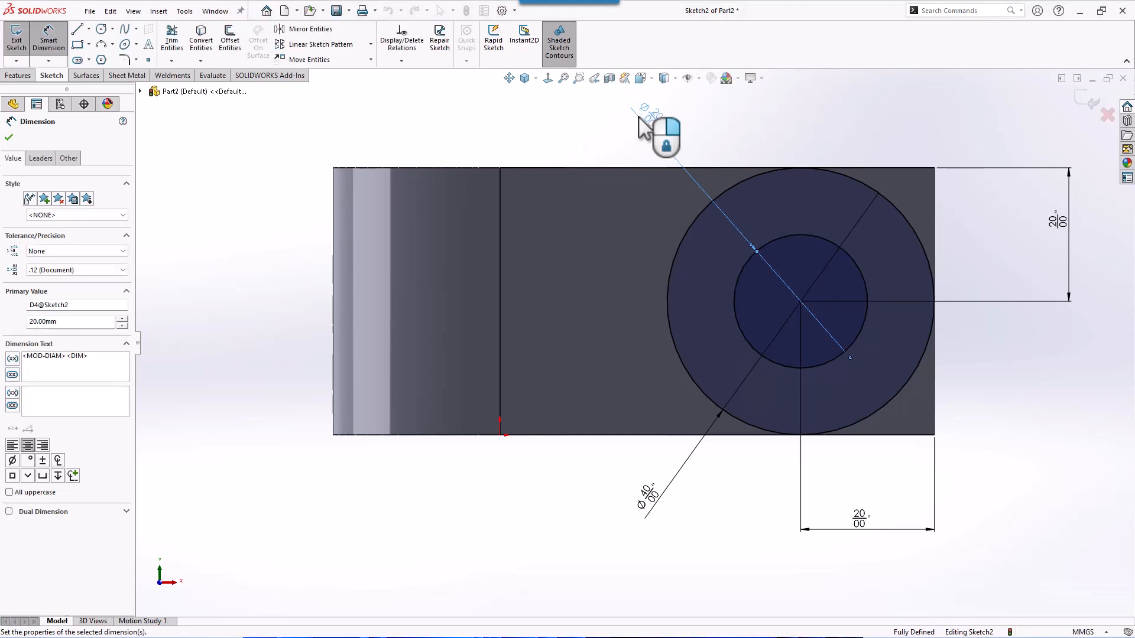
click(9, 137)
- Extrude-cut the two corner regions outside the large circle with Through All to round both arm ends
click(12, 77)
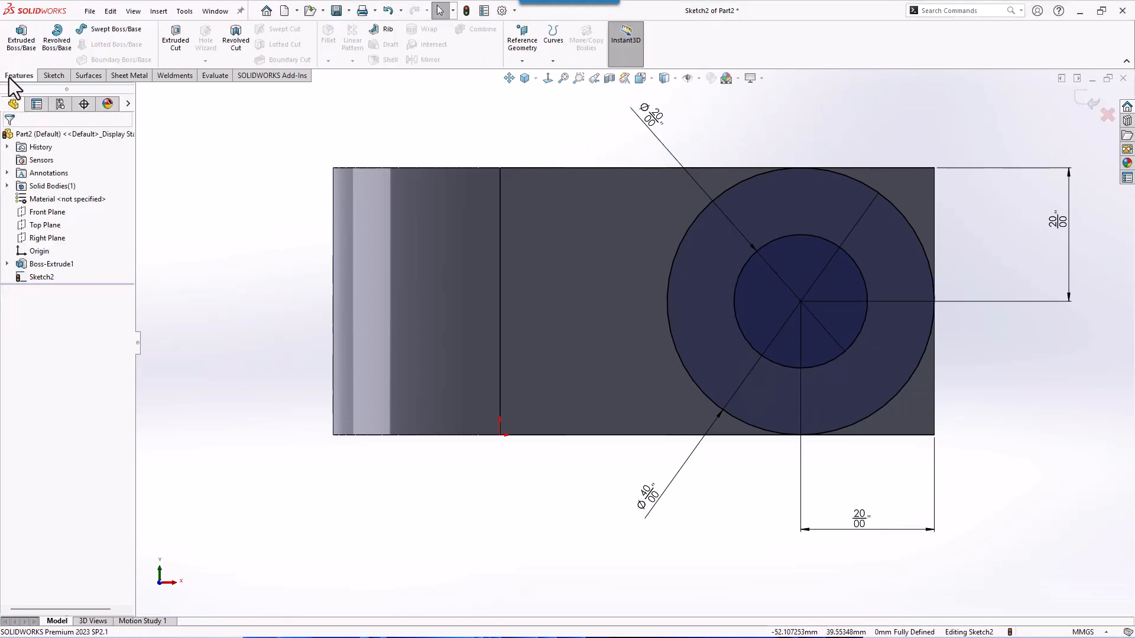
click(177, 42)
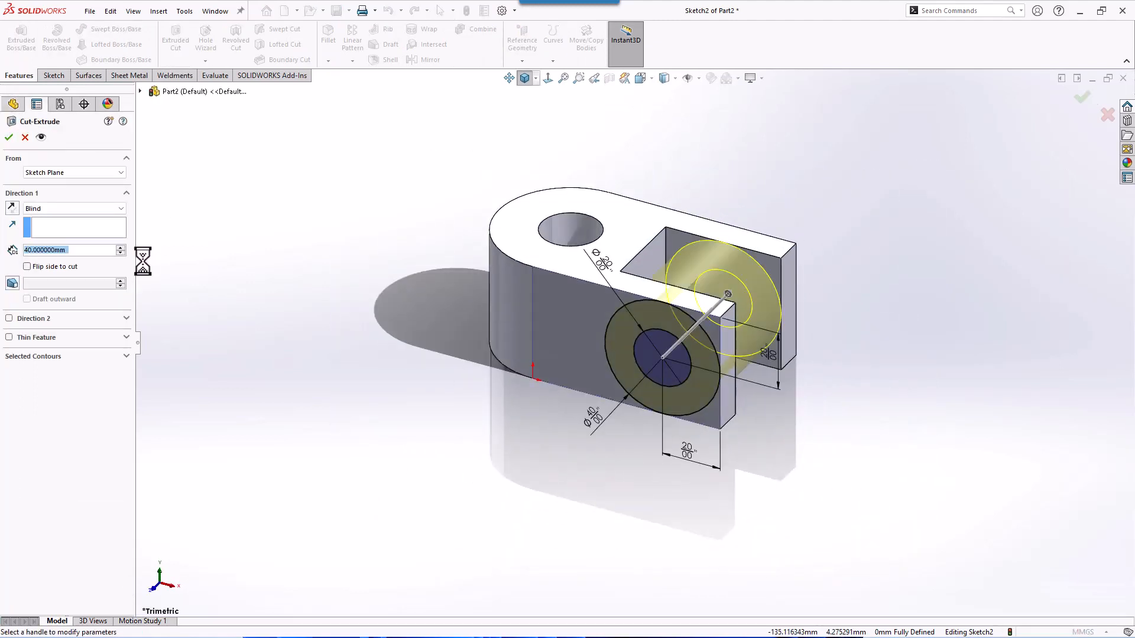
click(126, 357)
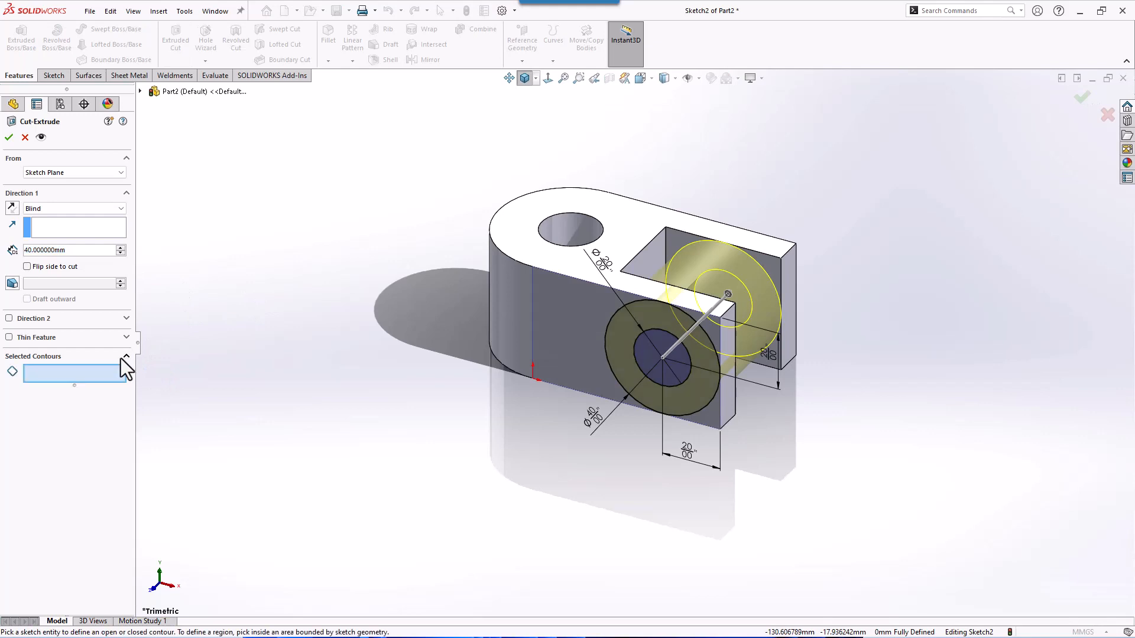
middle_drag(469, 478, 522, 388)
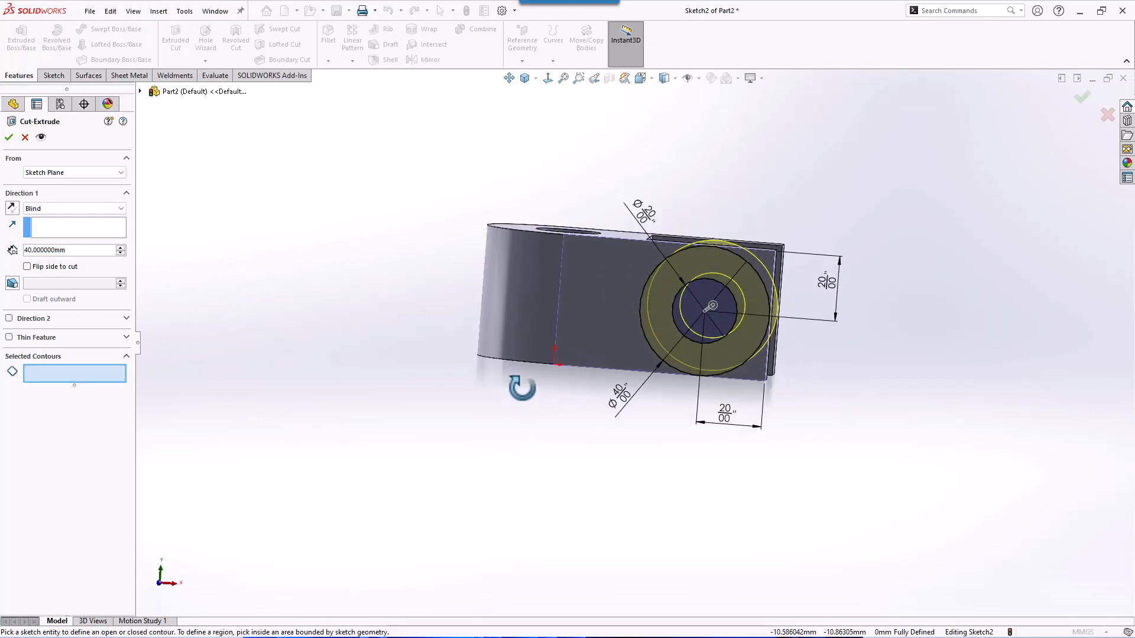
click(762, 261)
click(756, 375)
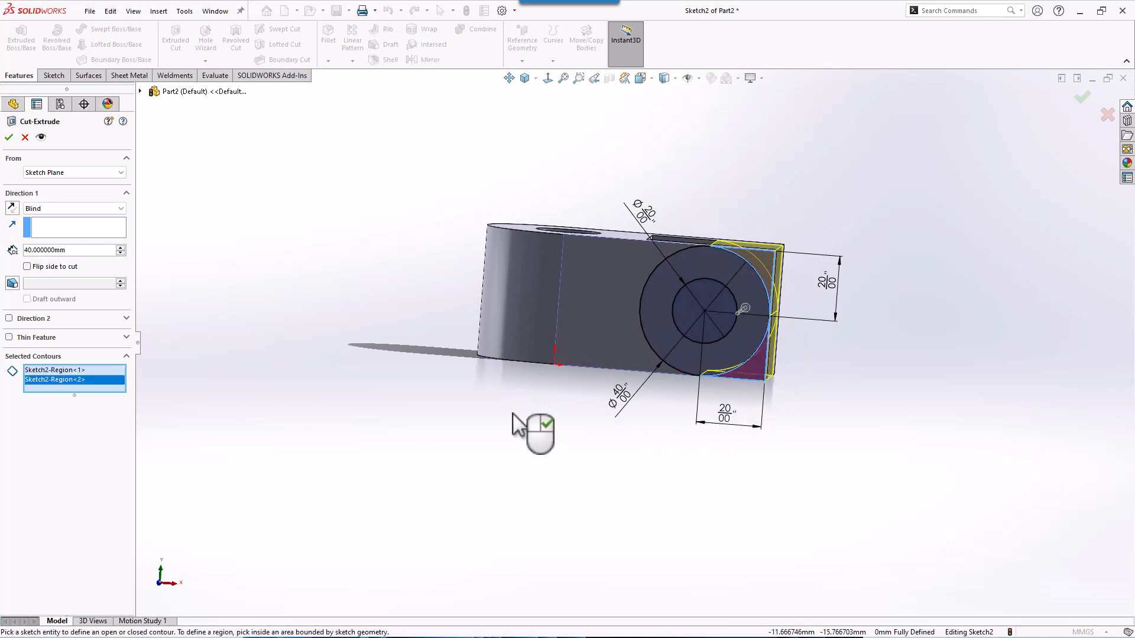
middle_drag(549, 465, 405, 375)
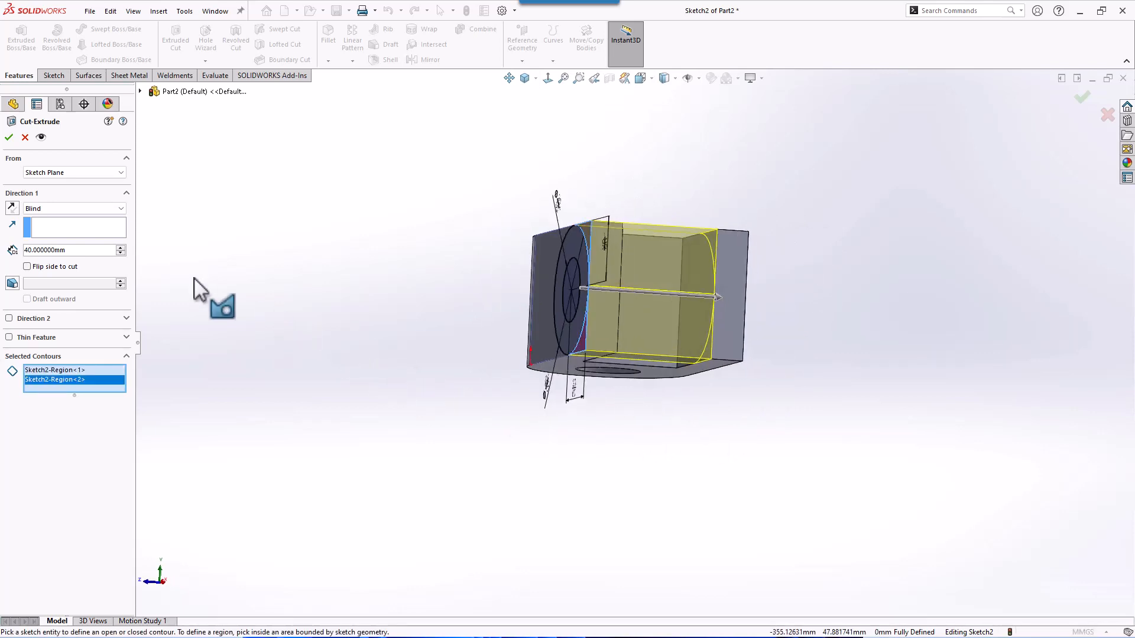
click(122, 211)
click(111, 227)
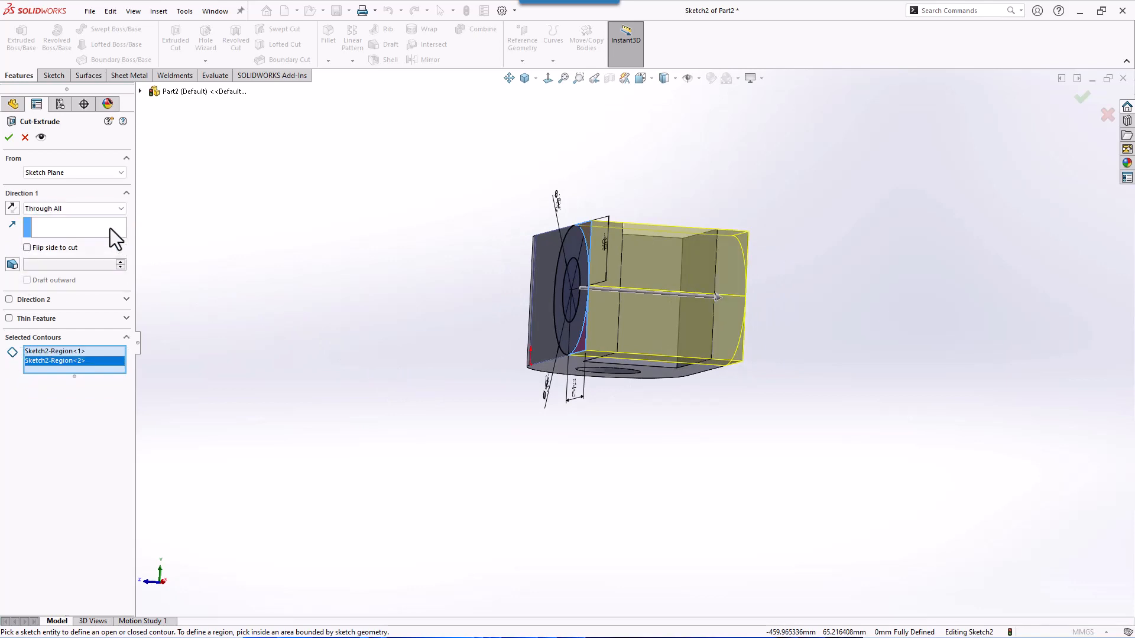
click(9, 139)
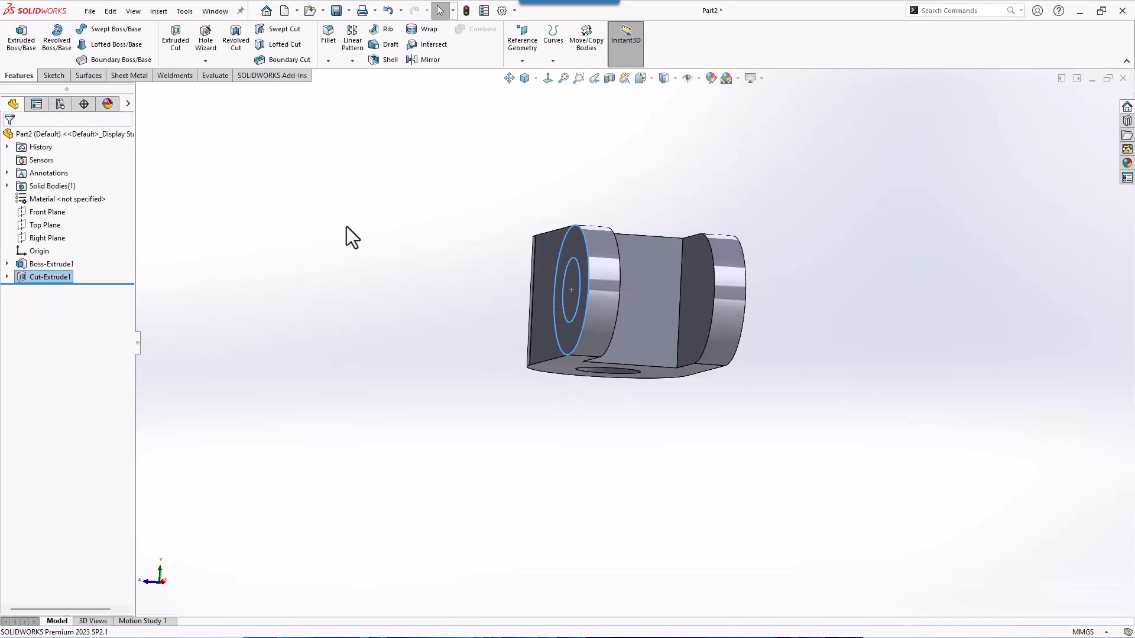
- Reuse the same sketch to extrude-cut only the inner 20 mm circle region with Through All across both arms
middle_drag(369, 247, 435, 210)
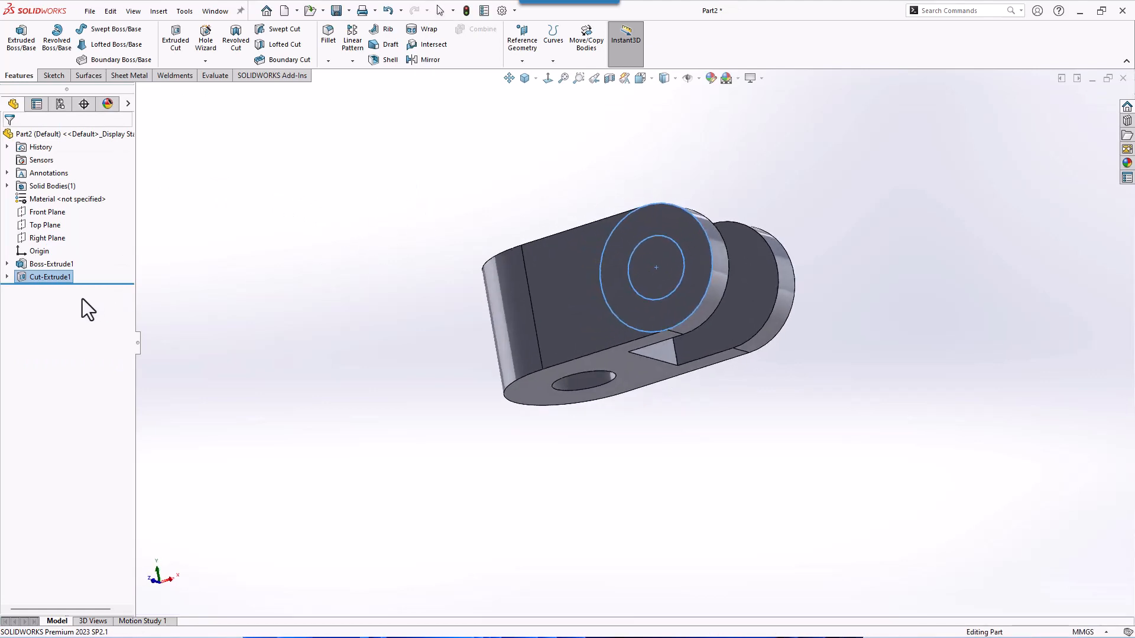
click(7, 277)
click(40, 290)
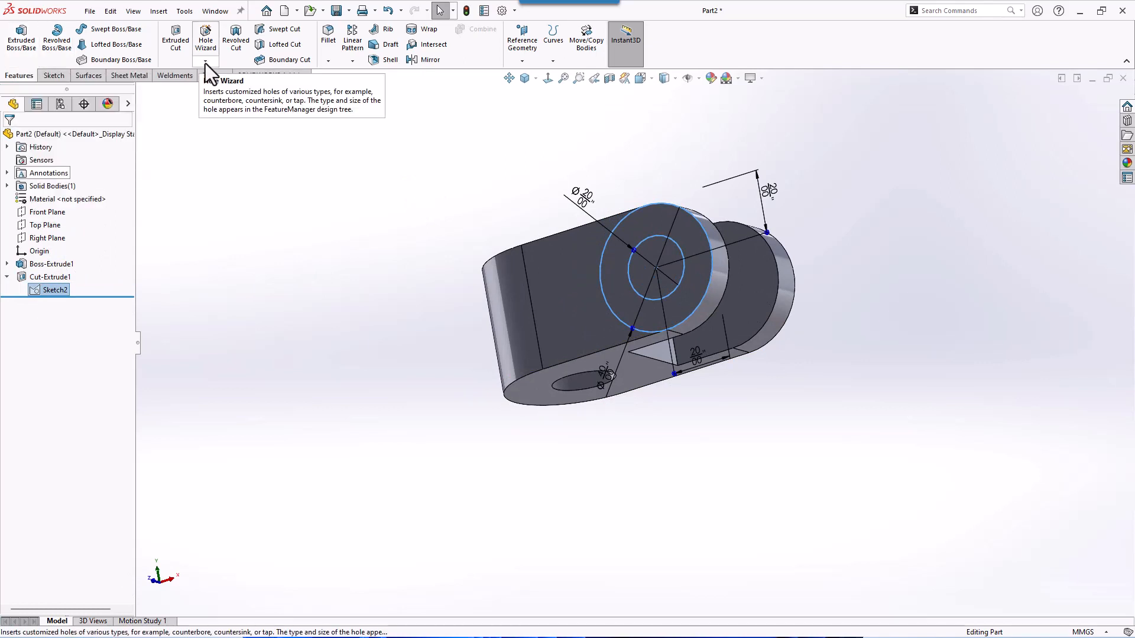
click(182, 46)
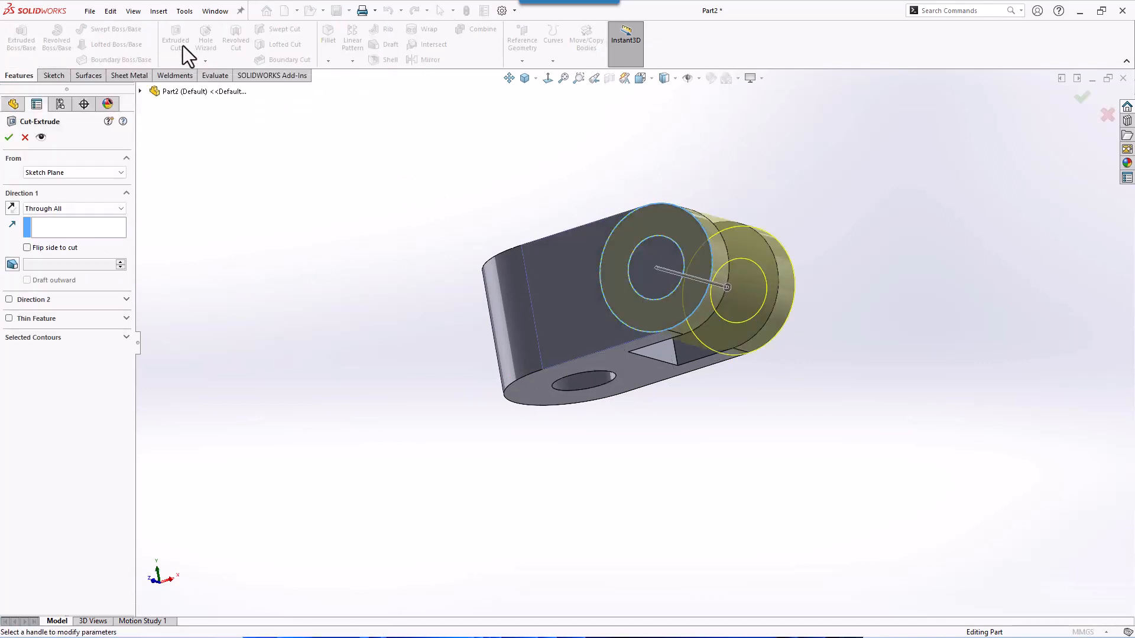
click(124, 337)
right_click(109, 353)
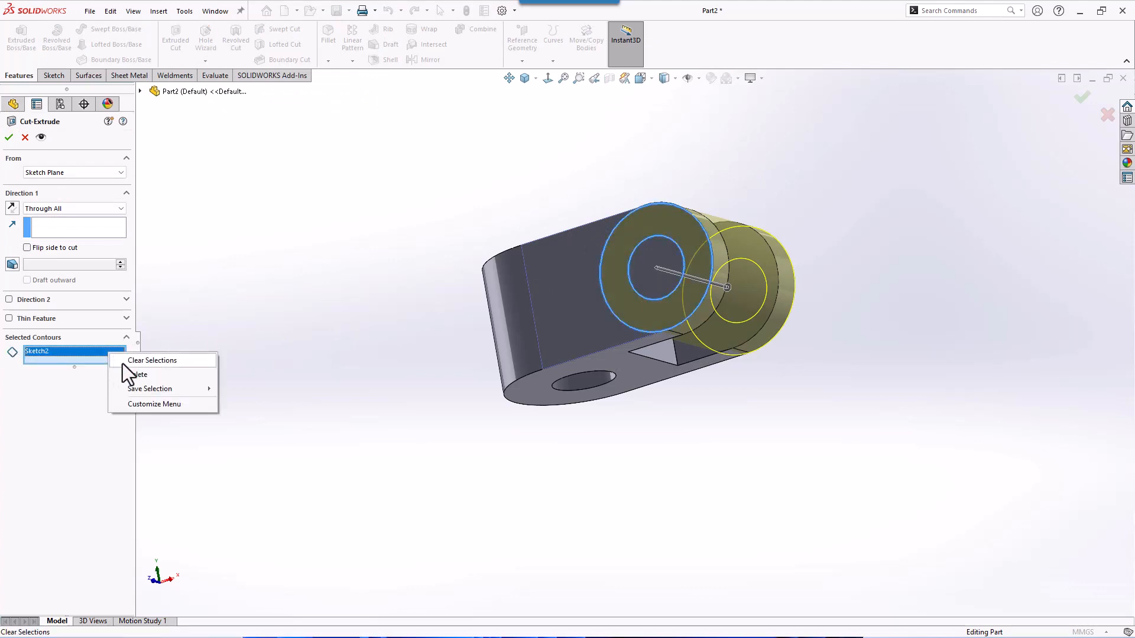
click(133, 374)
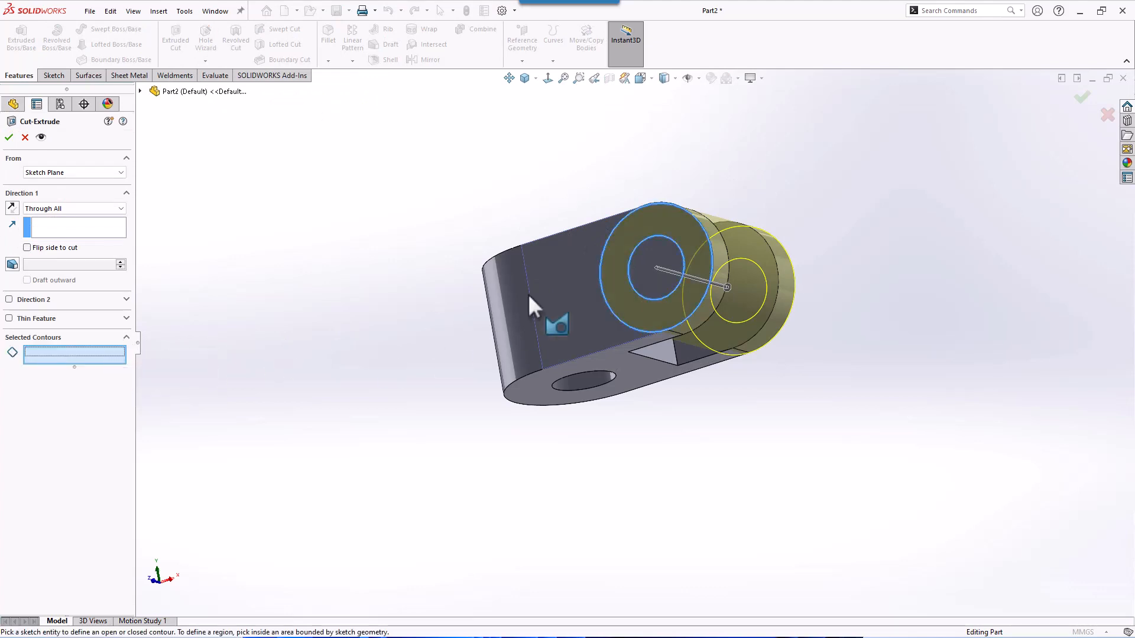
click(661, 258)
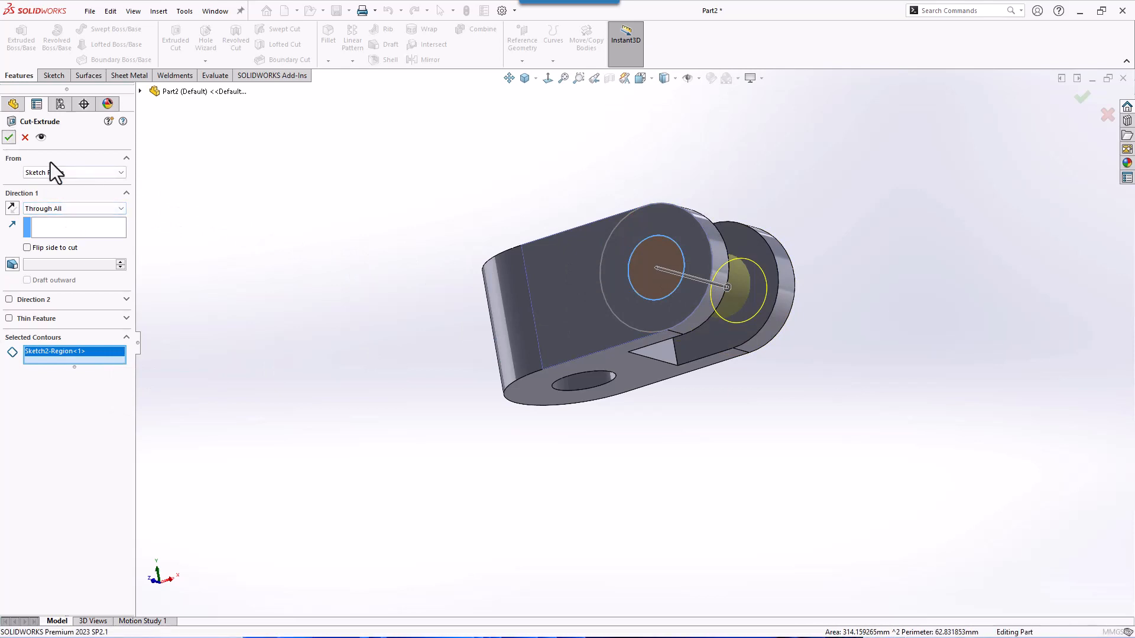
key(Return)
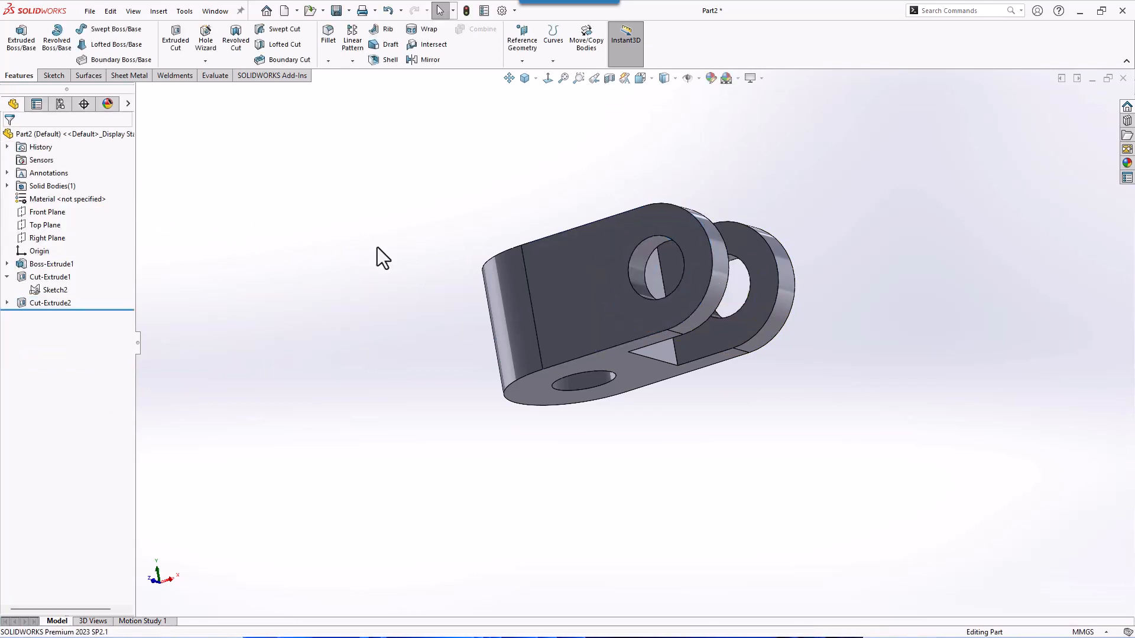
- Fillet the upper and lower edges of the slot's inner end wall between the arms with a 20 mm radius
click(535, 79)
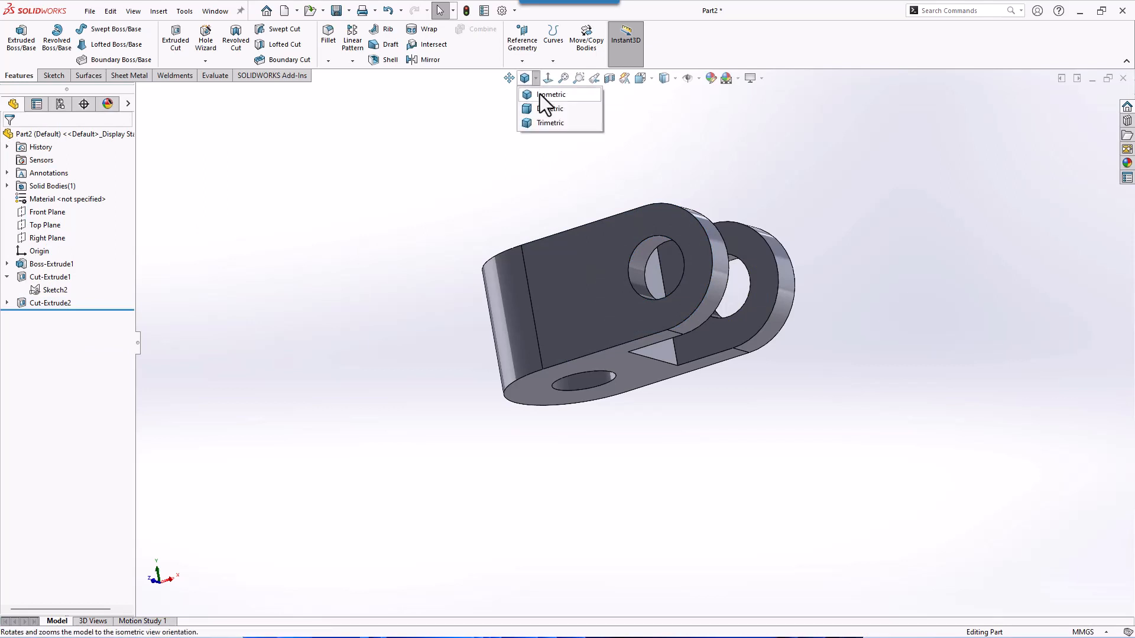
click(540, 96)
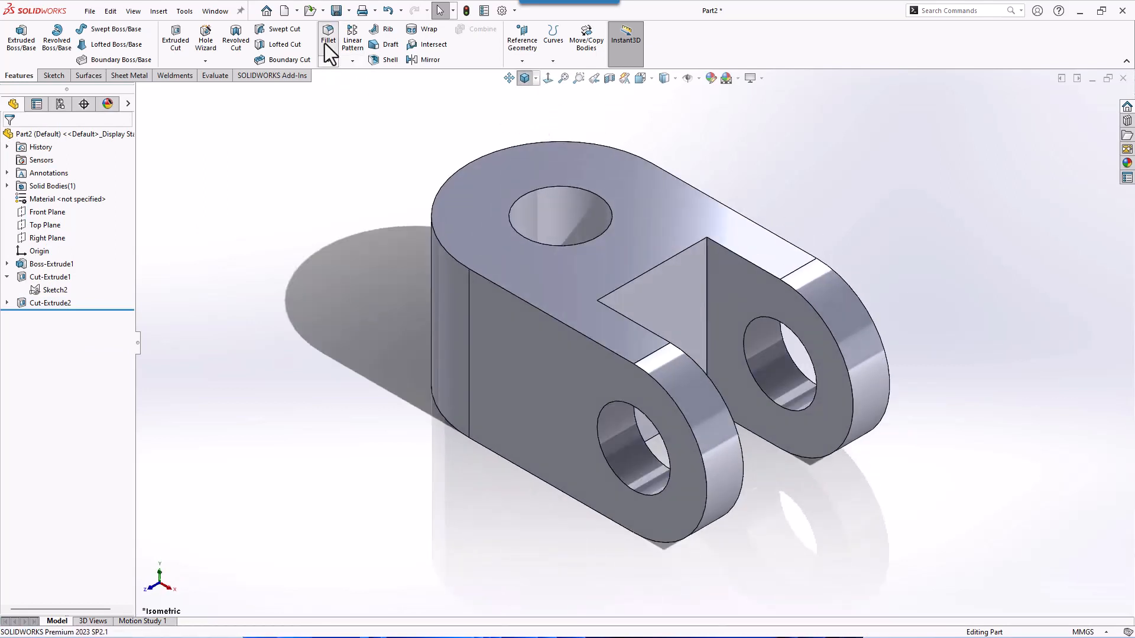
click(331, 59)
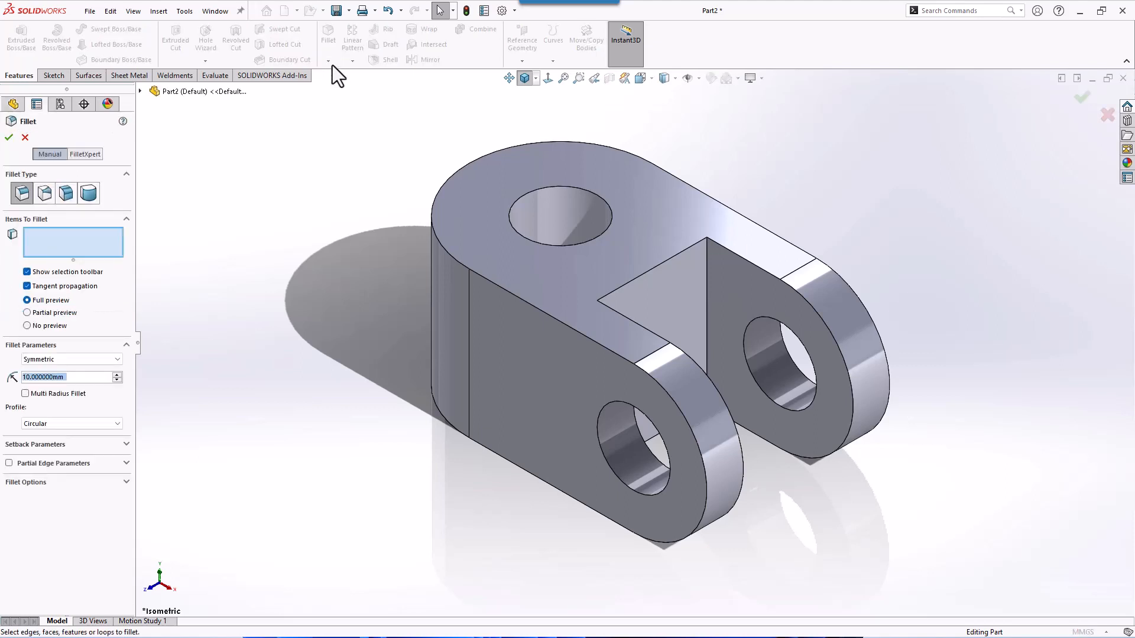
click(642, 276)
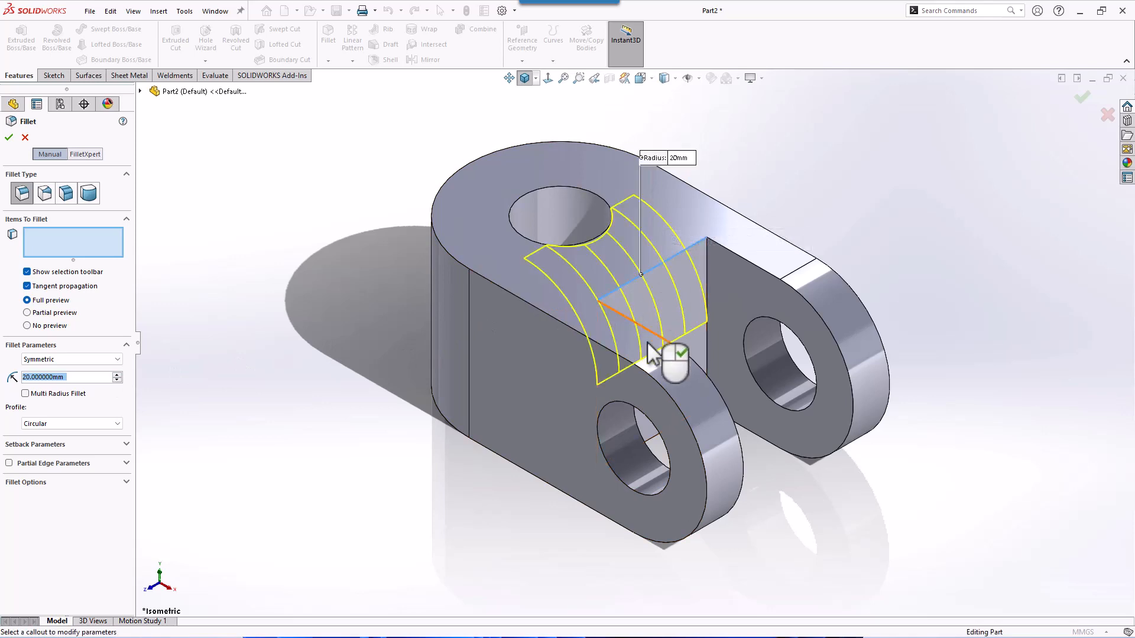
middle_drag(746, 445, 687, 449)
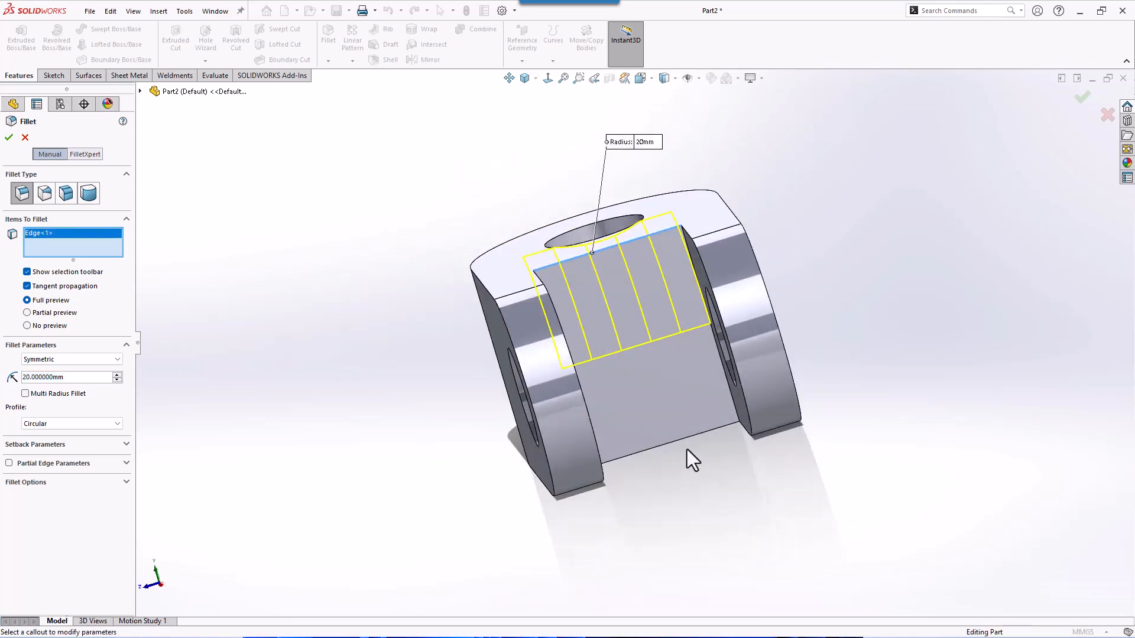
click(684, 442)
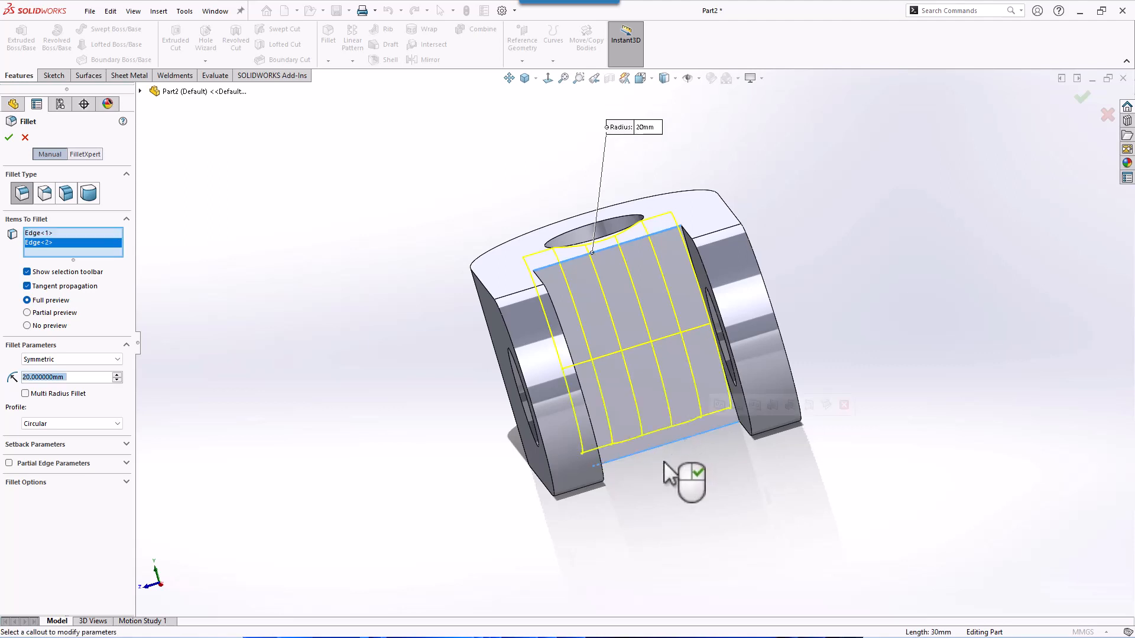
click(9, 138)
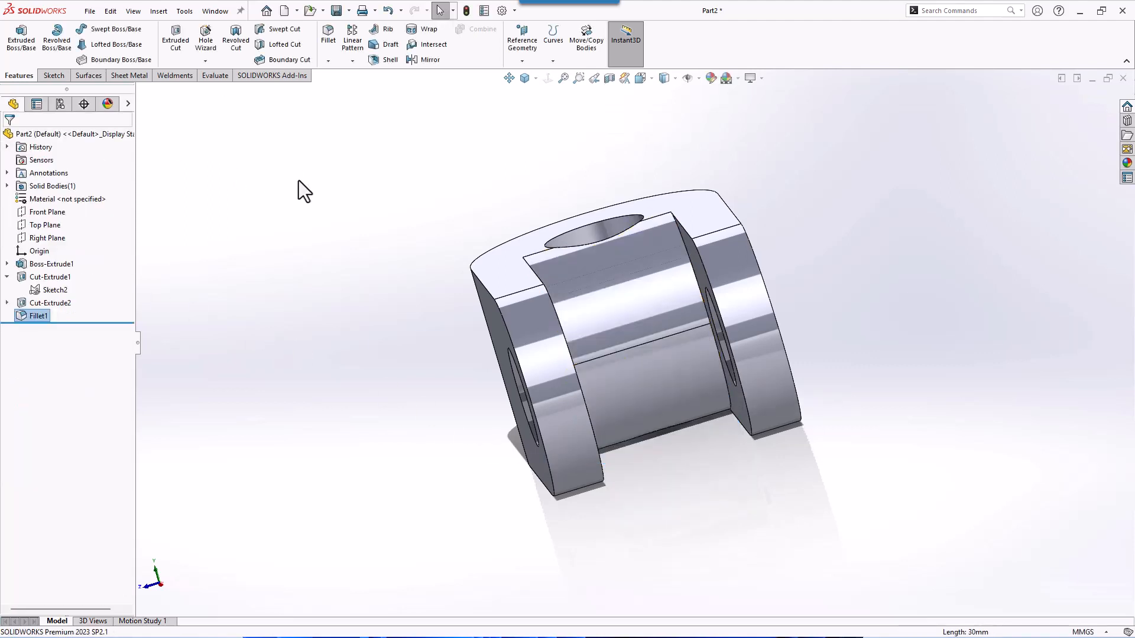
- Edit the slot-wall fillet and set its radius to 10 mm
middle_drag(353, 265, 530, 177)
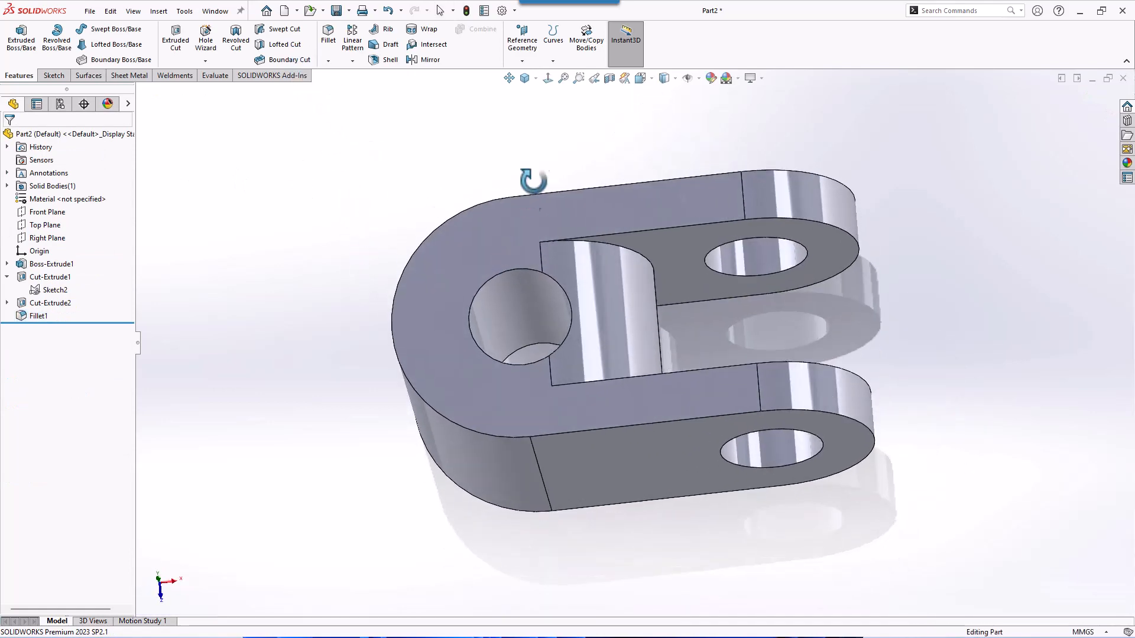
click(534, 79)
click(537, 95)
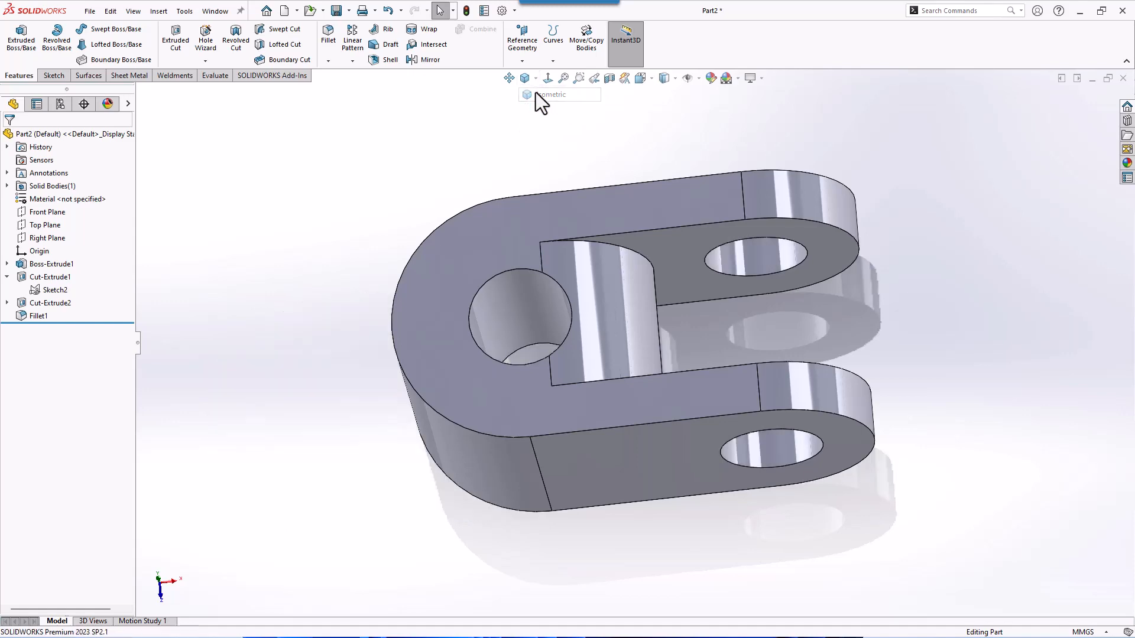
right_click(32, 320)
click(44, 292)
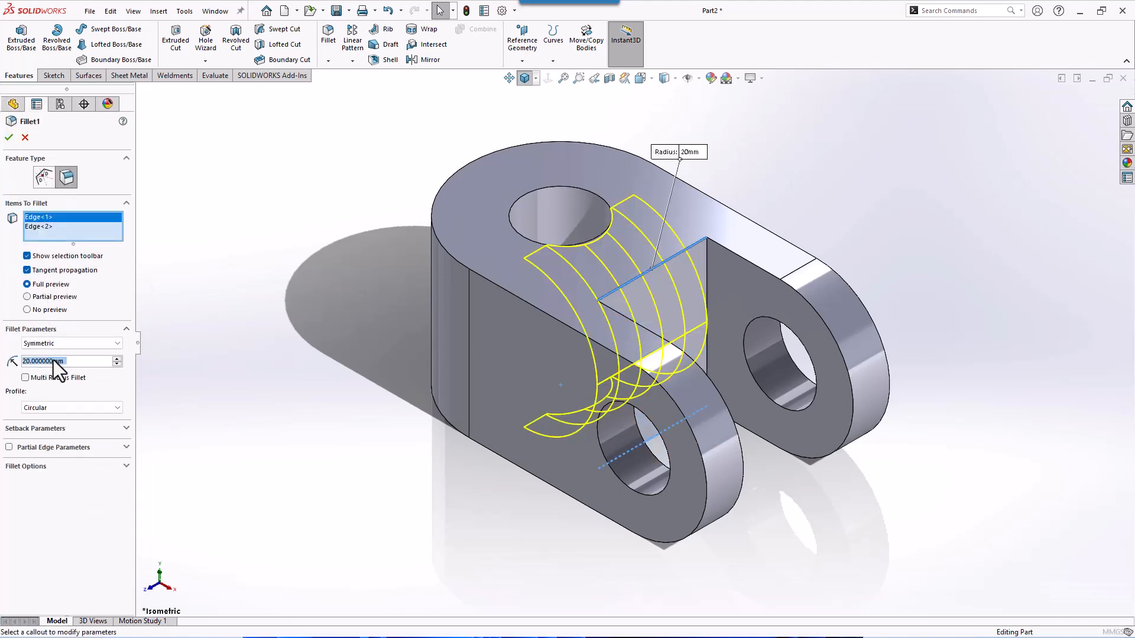
text(10)
key(Return)
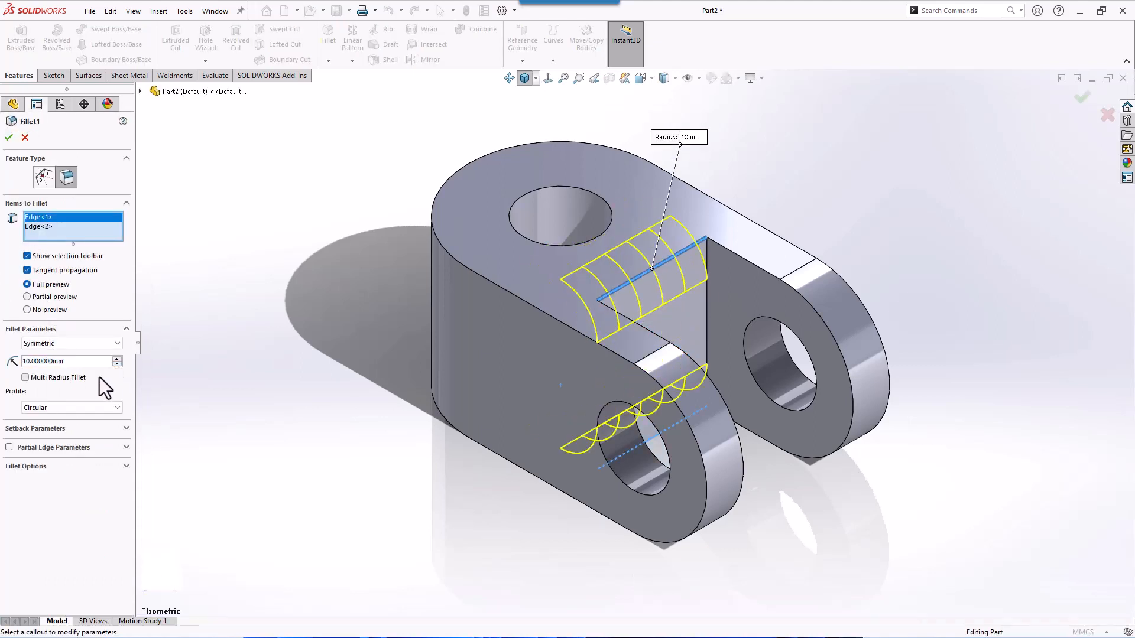
click(100, 378)
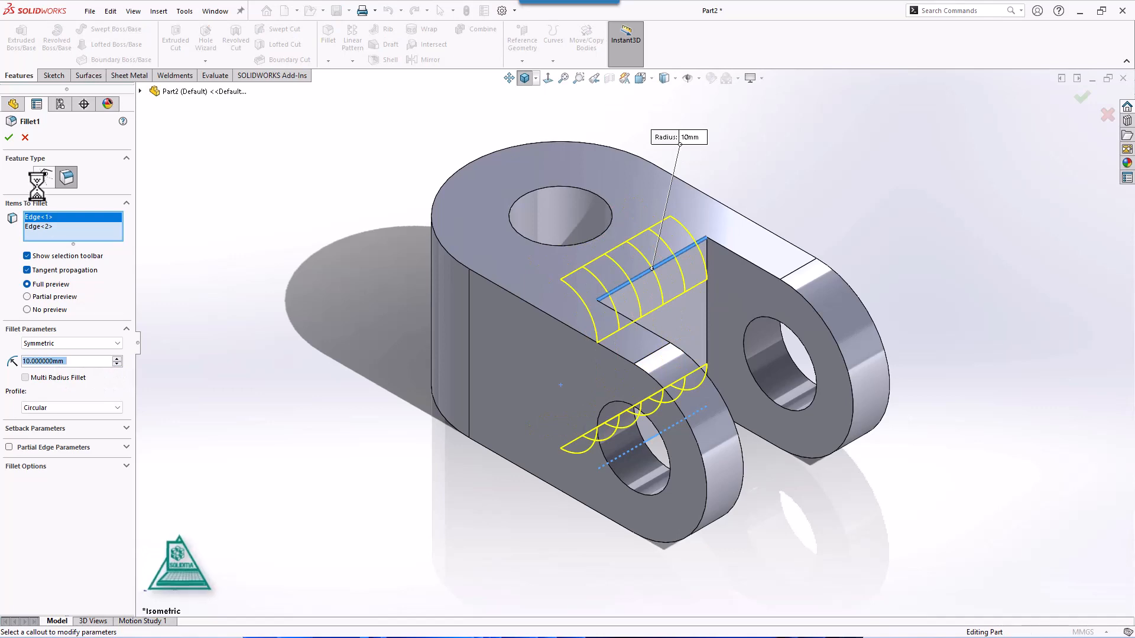
click(11, 139)
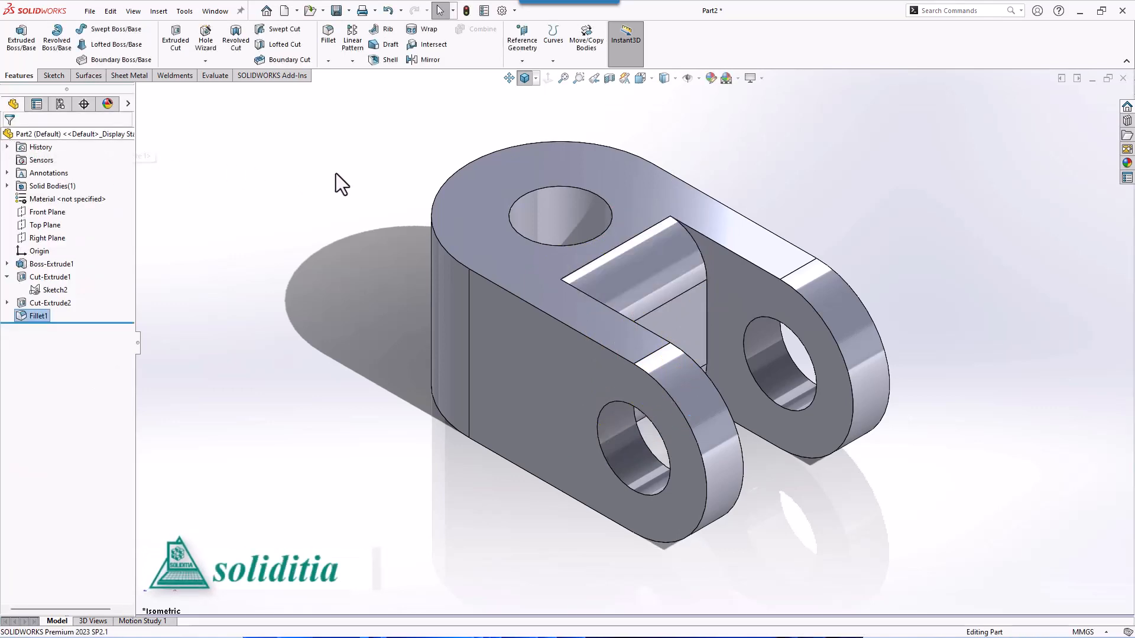
- Inspect the filleted slot between the arms and restore the isometric view
middle_drag(363, 176, 354, 114)
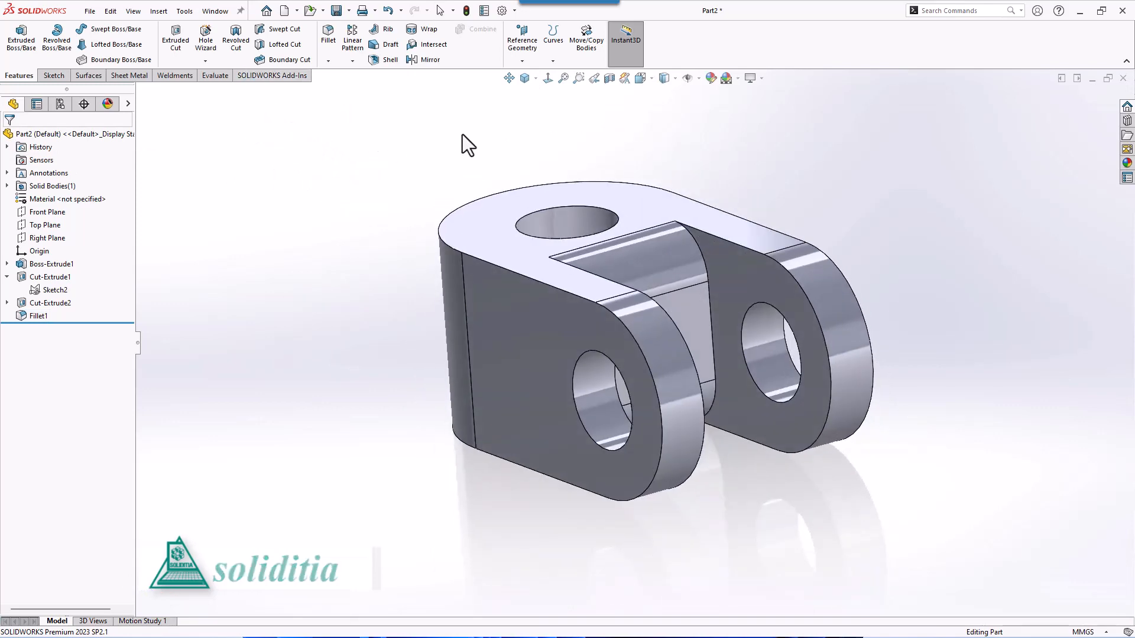
click(537, 80)
click(541, 93)
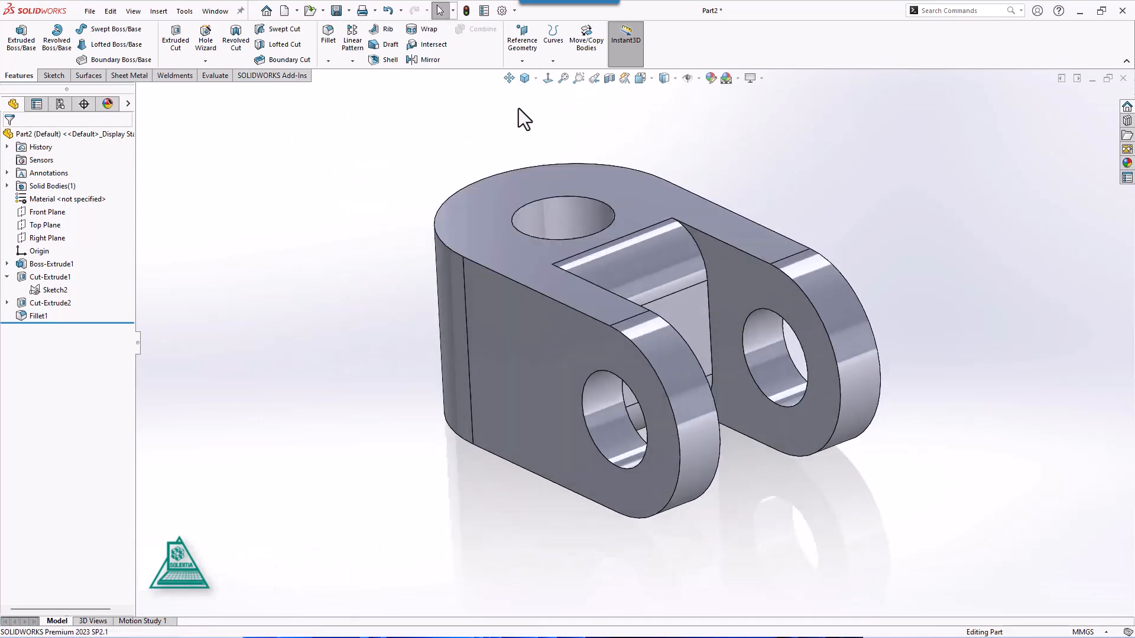